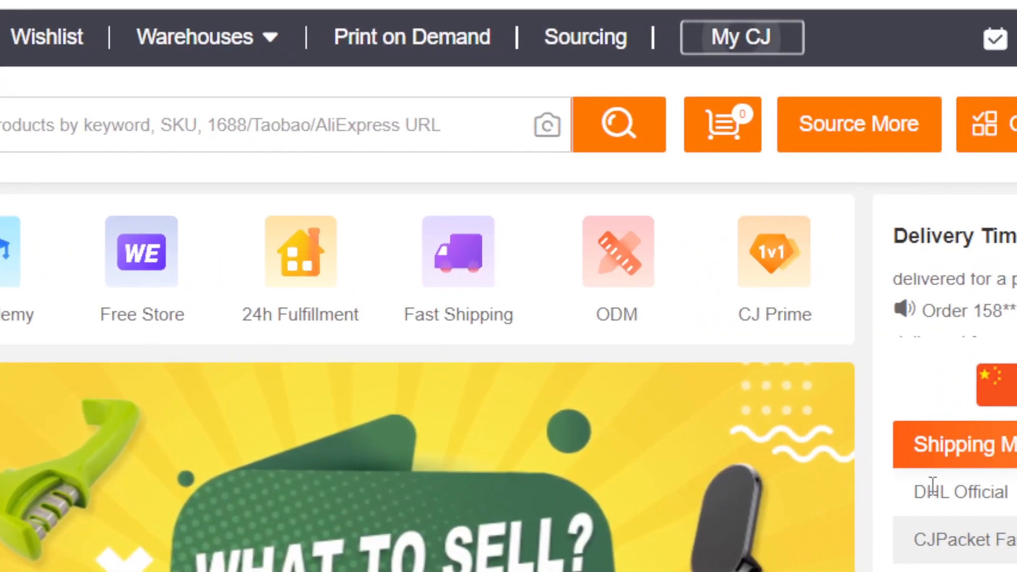
Examine the delivery times of the shipping methods from China to the United States.
{"action": "left_click_drag", "start_coordinate": [715, 283], "coordinate": [868, 324]}
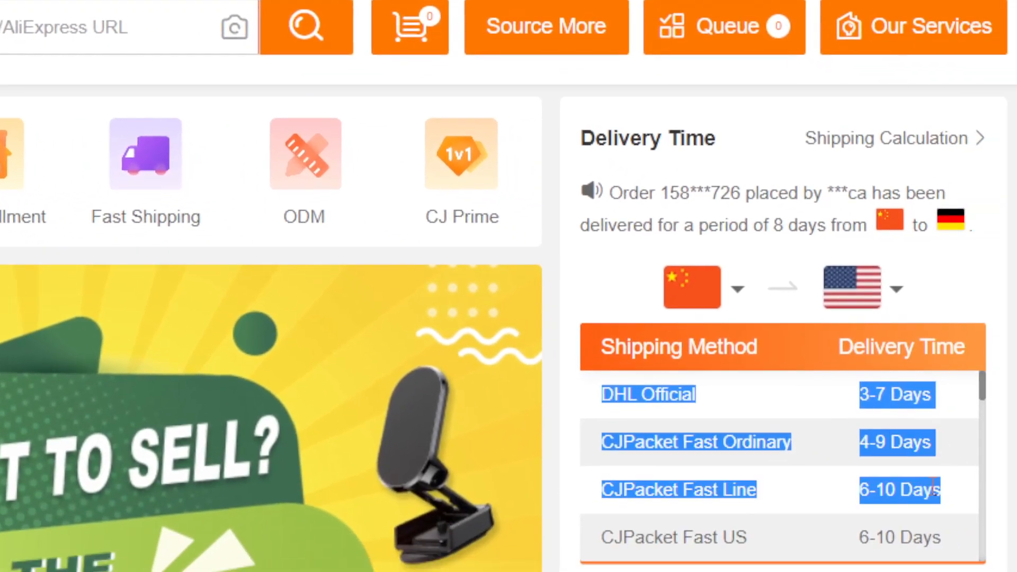
{"action": "left_click", "coordinate": [860, 405]}
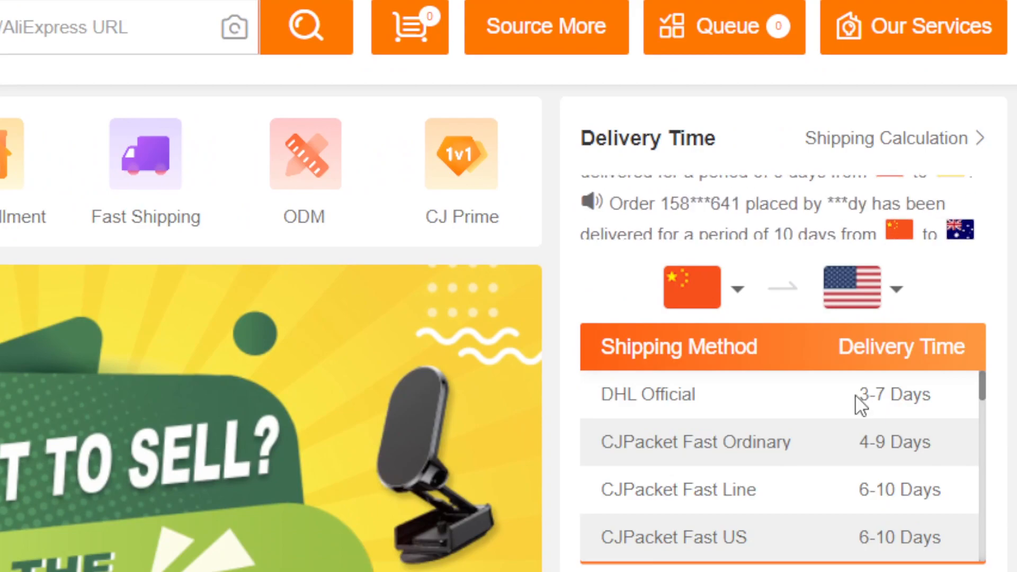
{"action": "left_click_drag", "start_coordinate": [860, 405], "coordinate": [948, 405]}
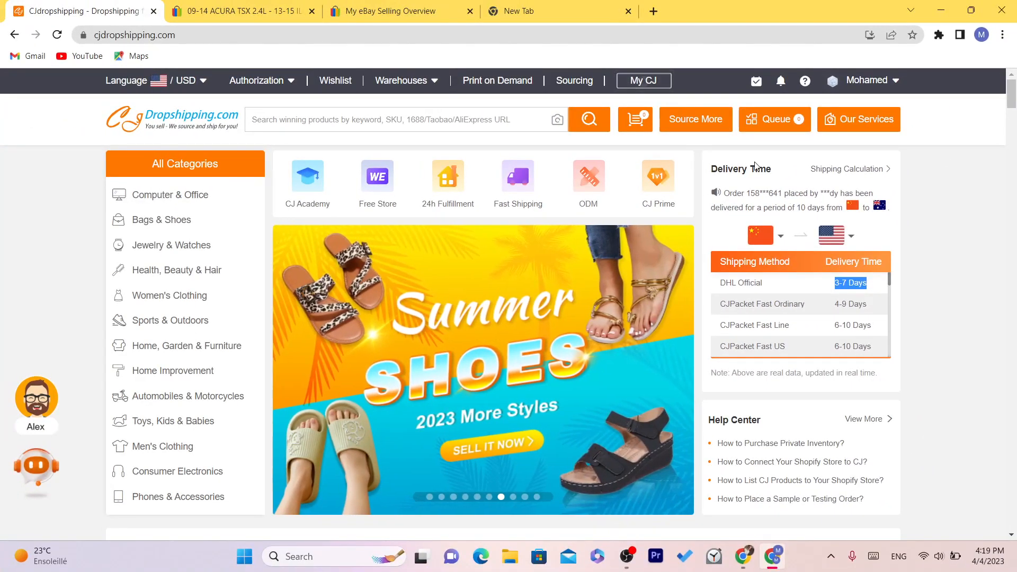
Browse the homepage's product sections and sourcing form, and check the My eBay selling overview.
{"action": "left_click_drag", "start_coordinate": [1014, 98], "coordinate": [1016, 120]}
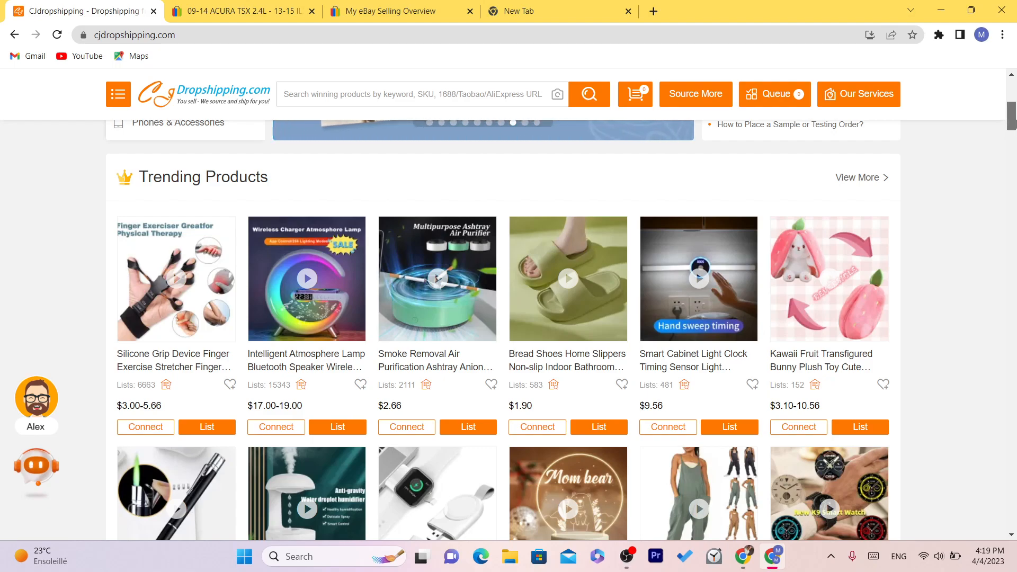
{"action": "left_click_drag", "start_coordinate": [1013, 123], "coordinate": [1015, 195]}
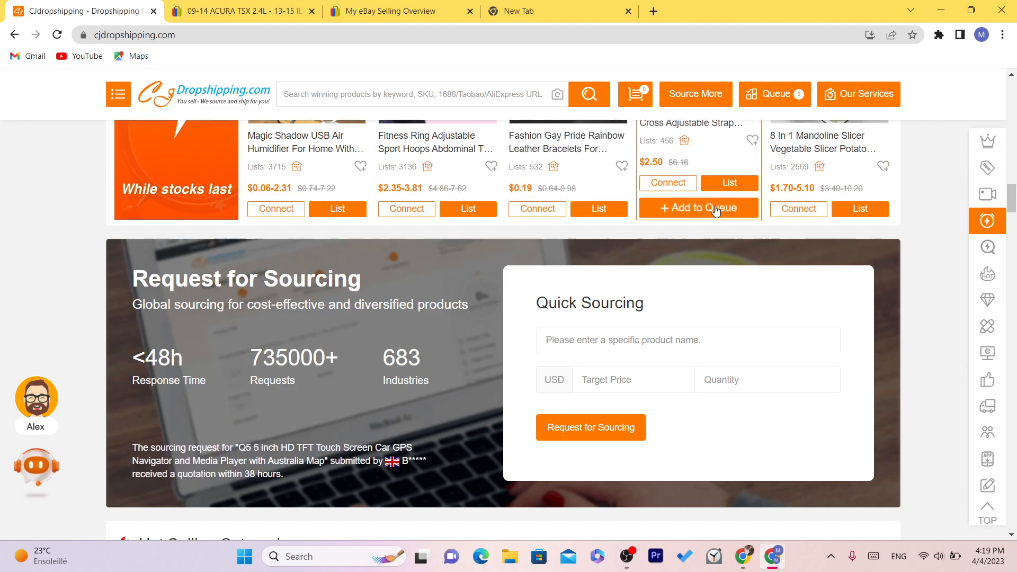
{"action": "left_click_drag", "start_coordinate": [1011, 202], "coordinate": [1013, 132]}
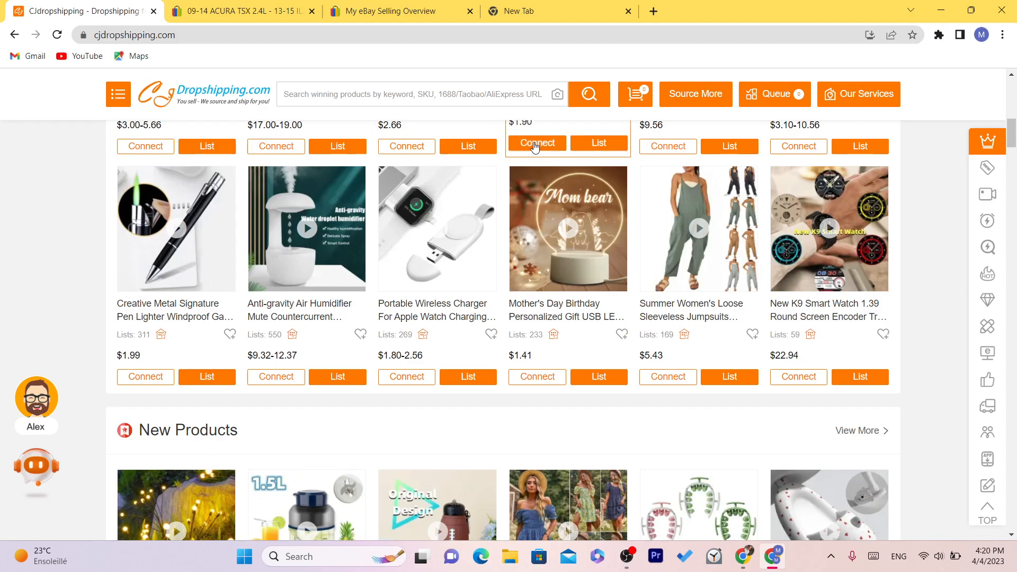
{"action": "scroll", "coordinate": [1015, 133], "scroll_direction": "up", "scroll_amount": 5}
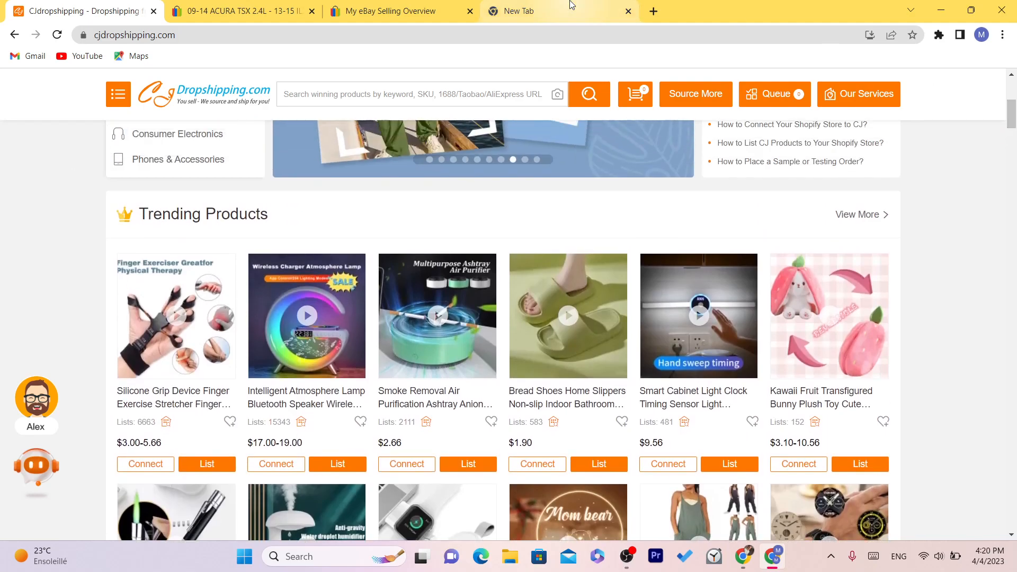
{"action": "left_click", "coordinate": [406, 10]}
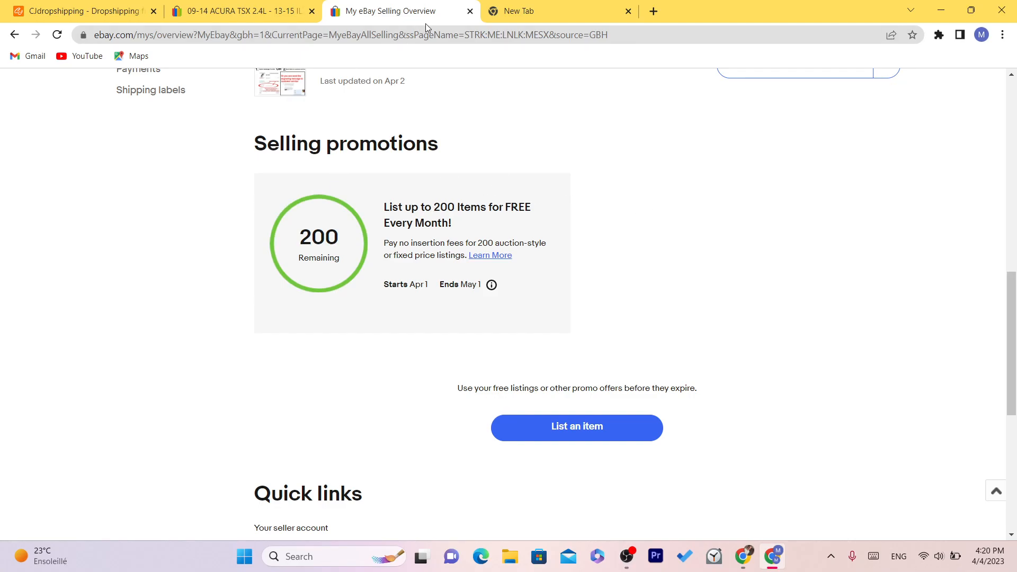
{"action": "key", "text": "ctrl+1"}
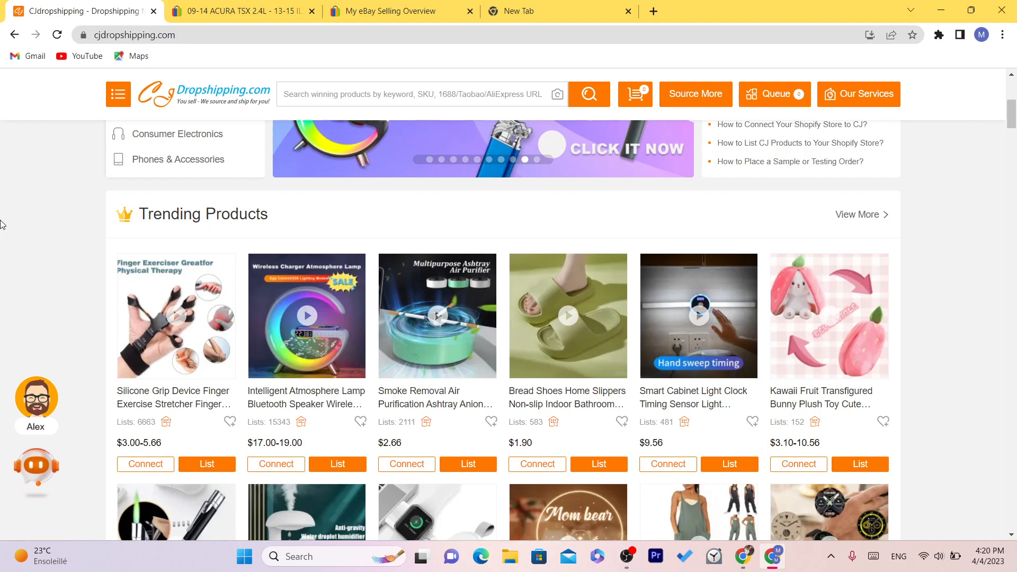
Compare the delivery times of DHL Official and the CJPacket shipping methods on the CJdropshipping homepage.
{"action": "scroll", "coordinate": [1014, 121], "scroll_direction": "up", "scroll_amount": 6}
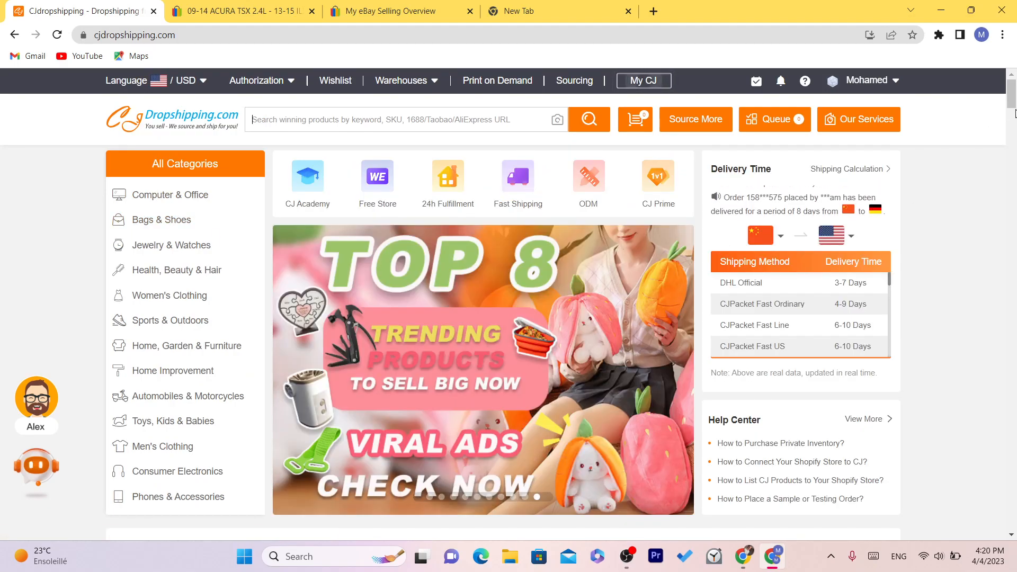
{"action": "scroll", "coordinate": [1013, 100], "scroll_direction": "down", "scroll_amount": 2}
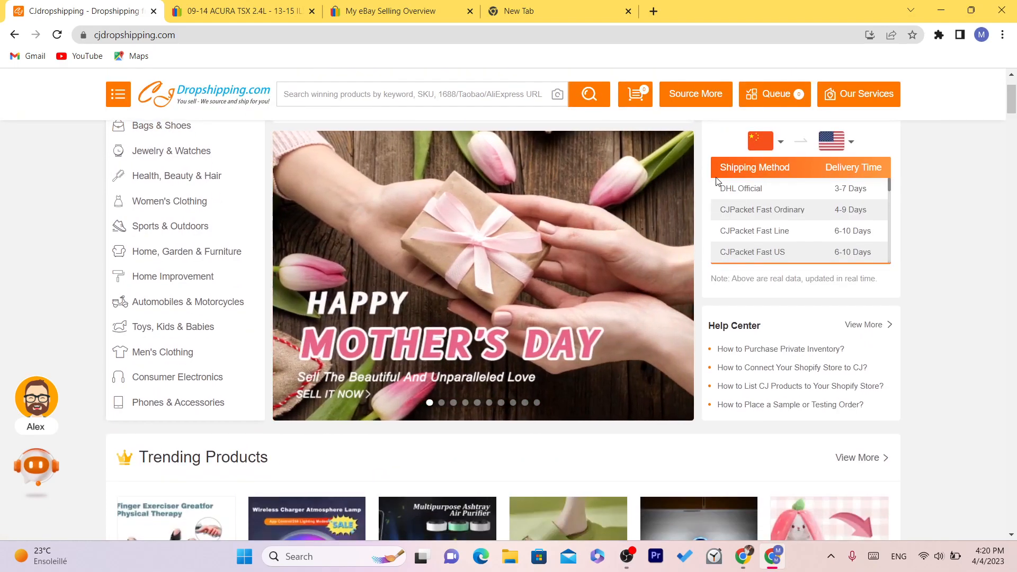
{"action": "left_click_drag", "start_coordinate": [744, 185], "coordinate": [814, 250]}
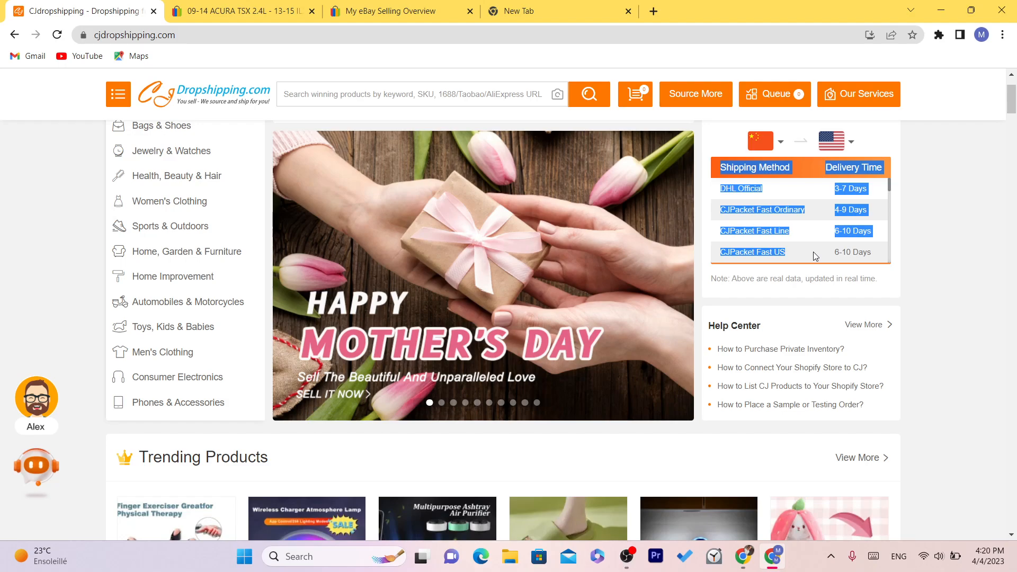
{"action": "left_click", "coordinate": [869, 250]}
{"action": "mouse_move", "coordinate": [869, 250]}
{"action": "left_mouse_down"}
{"action": "mouse_move", "coordinate": [747, 199]}
{"action": "mouse_move", "coordinate": [872, 250]}
{"action": "left_mouse_up"}
{"action": "left_click", "coordinate": [743, 241]}
{"action": "left_click", "coordinate": [871, 250]}
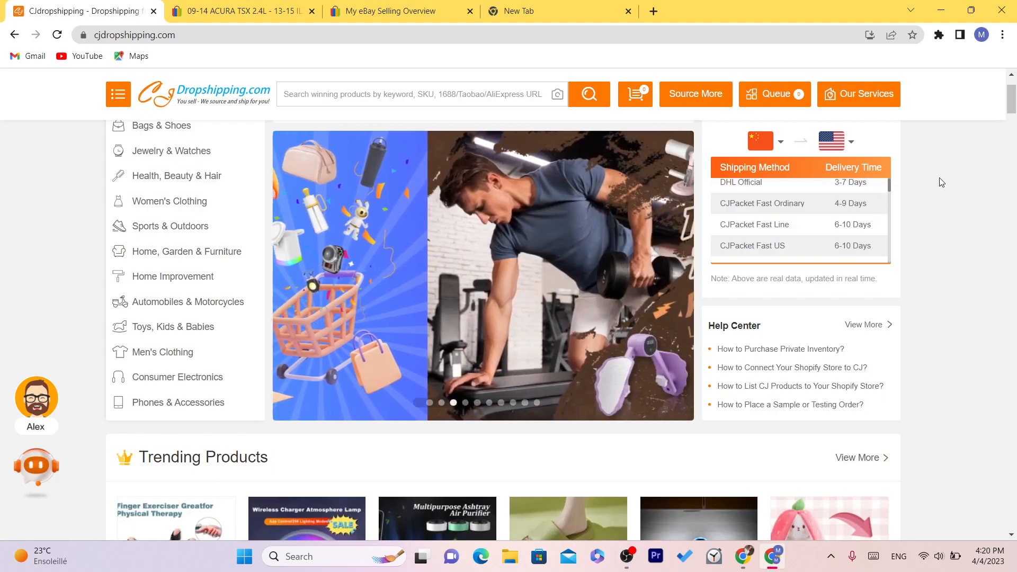
Browse the product listings further down the homepage and load more of them.
{"action": "left_click_drag", "start_coordinate": [1012, 111], "coordinate": [1014, 329]}
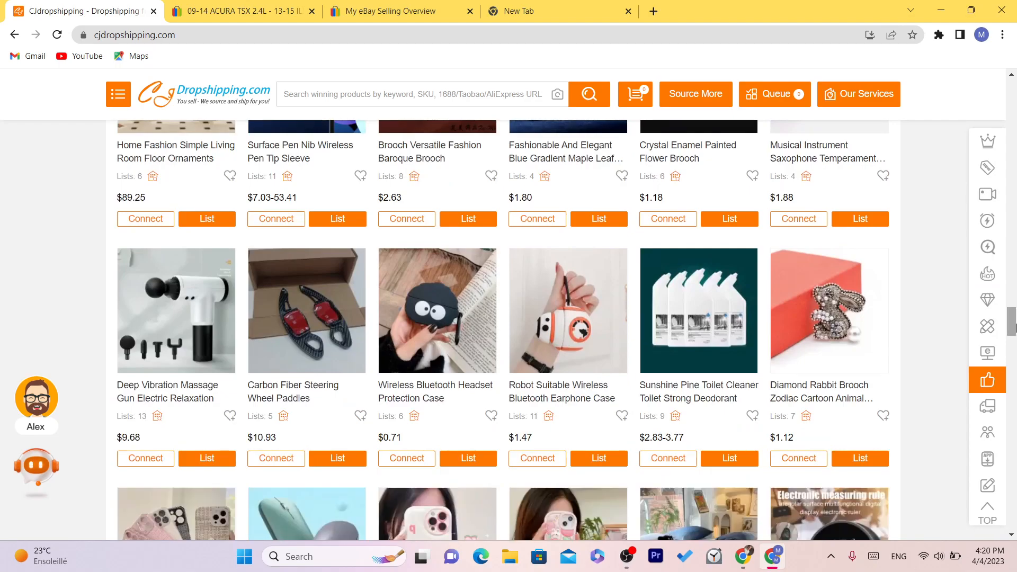
{"action": "left_click_drag", "start_coordinate": [1015, 331], "coordinate": [1015, 352]}
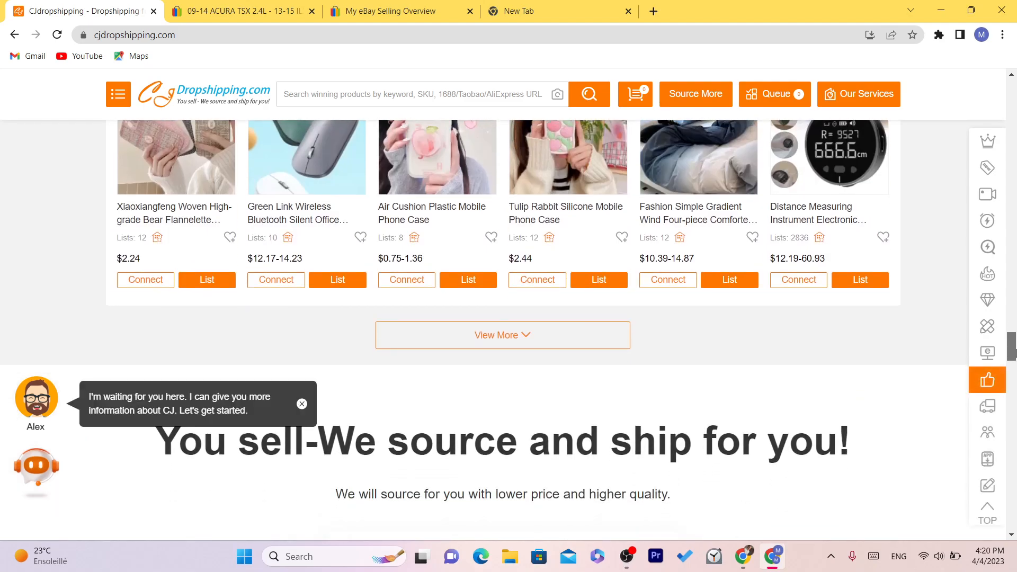
{"action": "left_click_drag", "start_coordinate": [1015, 352], "coordinate": [1015, 355]}
{"action": "left_click", "coordinate": [487, 286]}
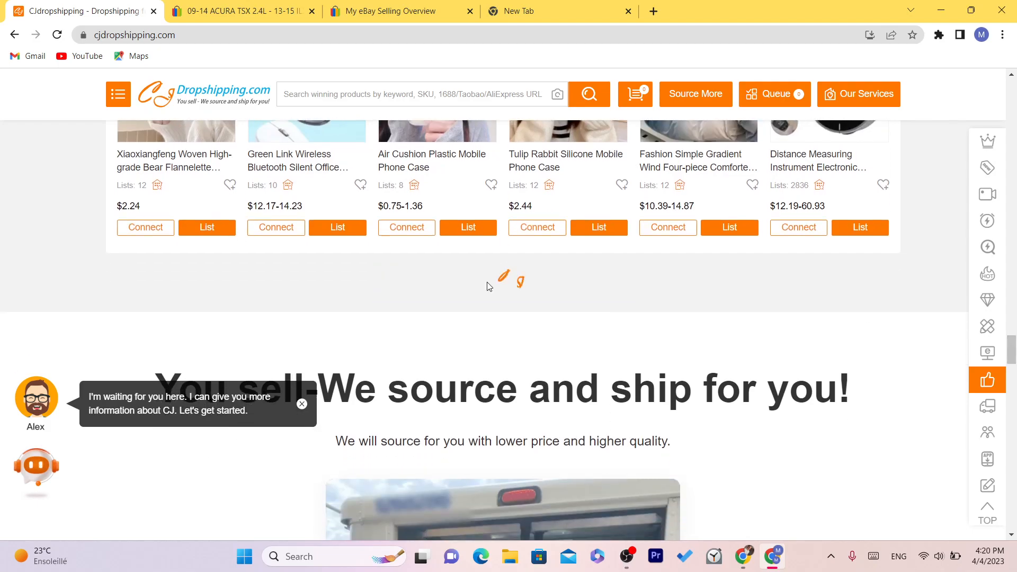
{"action": "left_click_drag", "start_coordinate": [1014, 313], "coordinate": [1012, 74]}
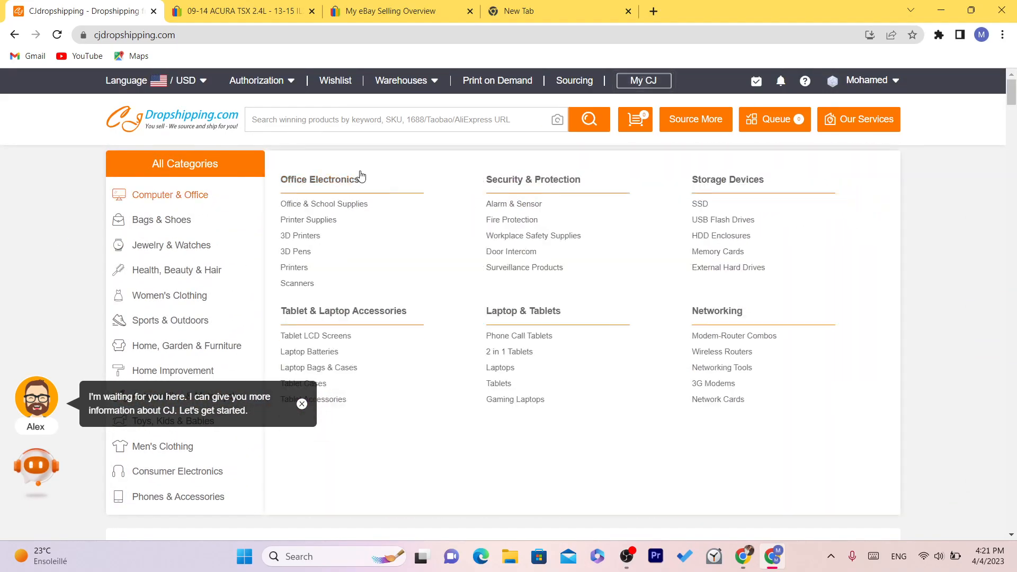
Open the store authorization page for eBay and dismiss the assistant pop-up.
{"action": "mouse_move", "coordinate": [865, 127]}
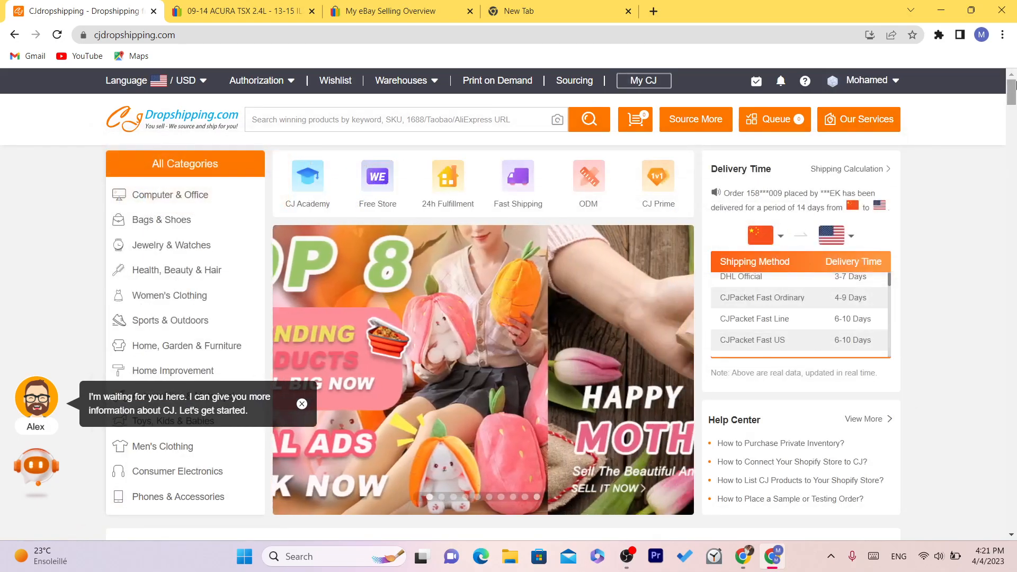
{"action": "mouse_move", "coordinate": [851, 84]}
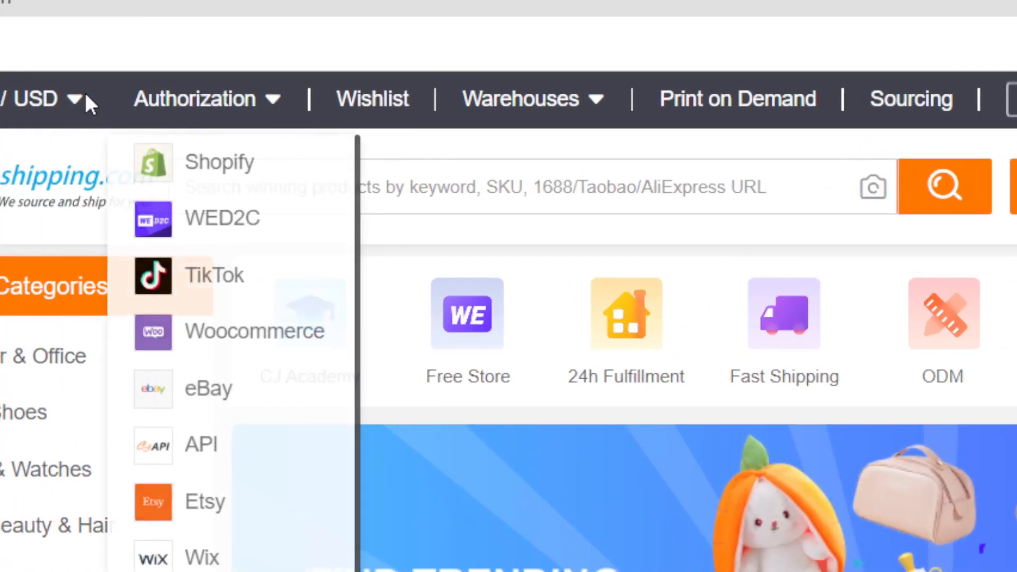
{"action": "mouse_move", "coordinate": [218, 105]}
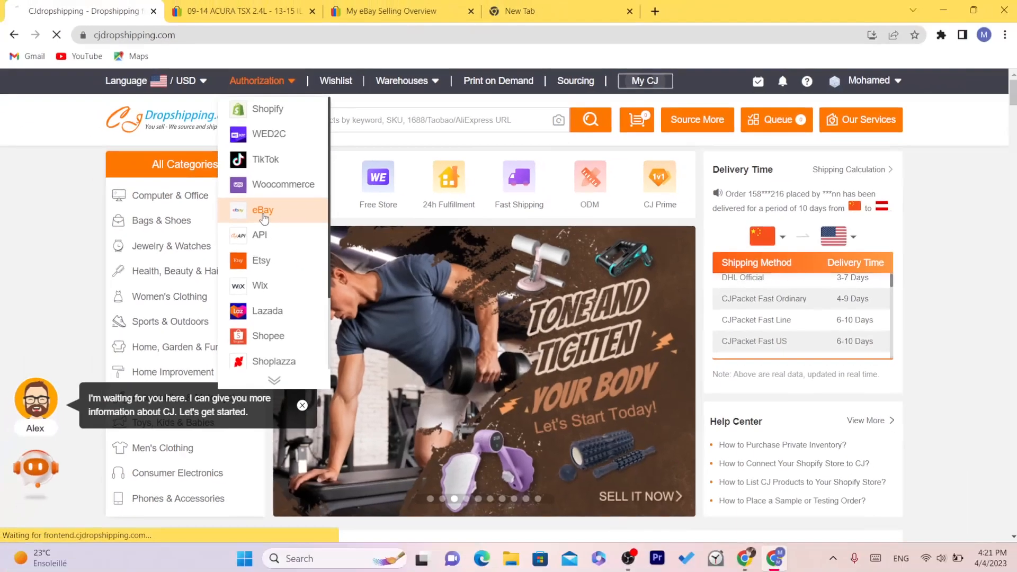
{"action": "left_click", "coordinate": [208, 392]}
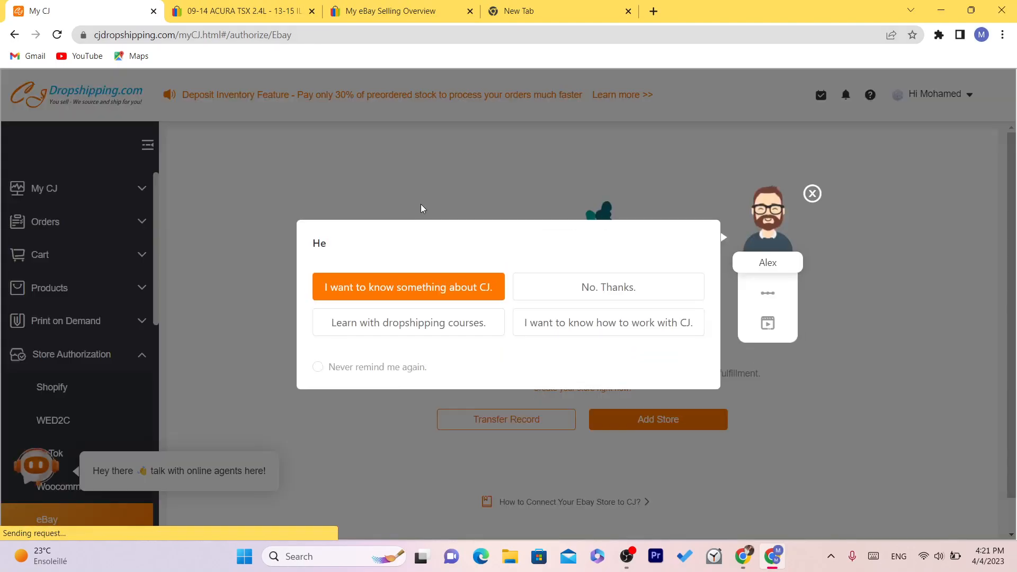
{"action": "left_click", "coordinate": [812, 194]}
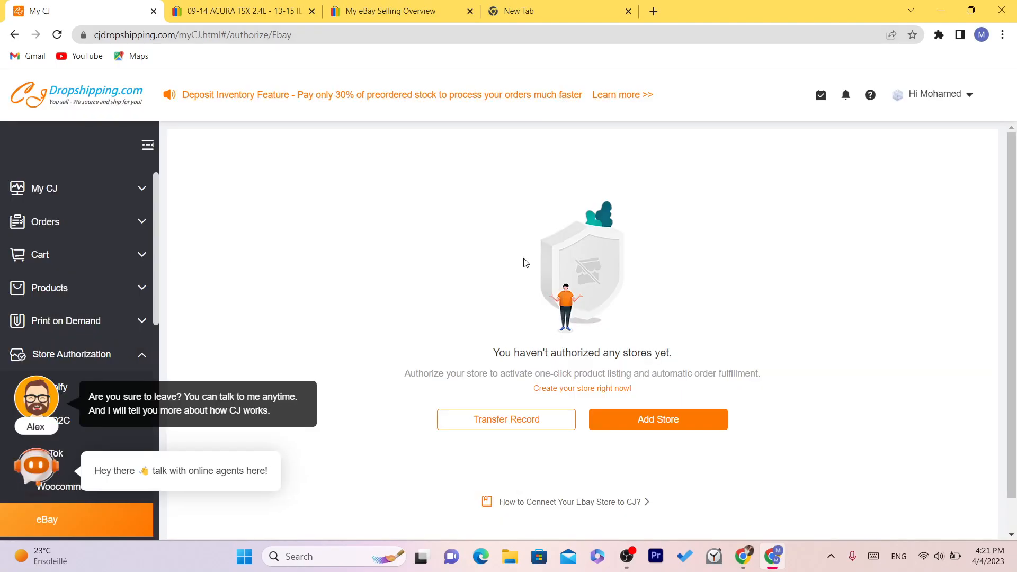
Read the eBay authorization page's notice about product listing and automatic order fulfillment.
{"action": "left_click_drag", "start_coordinate": [710, 370], "coordinate": [730, 386]}
{"action": "left_click", "coordinate": [486, 351]}
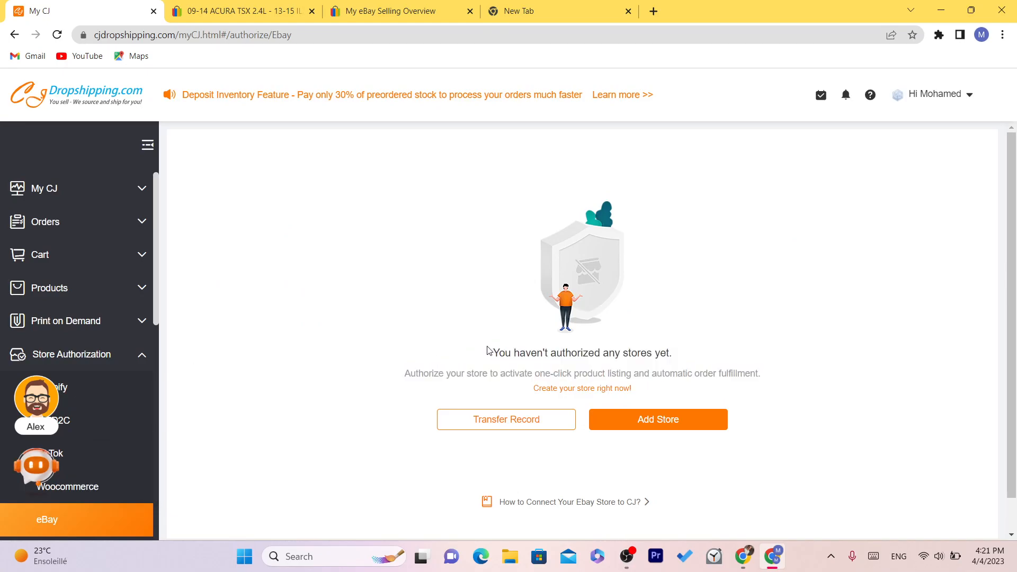
{"action": "left_click_drag", "start_coordinate": [637, 388], "coordinate": [492, 358]}
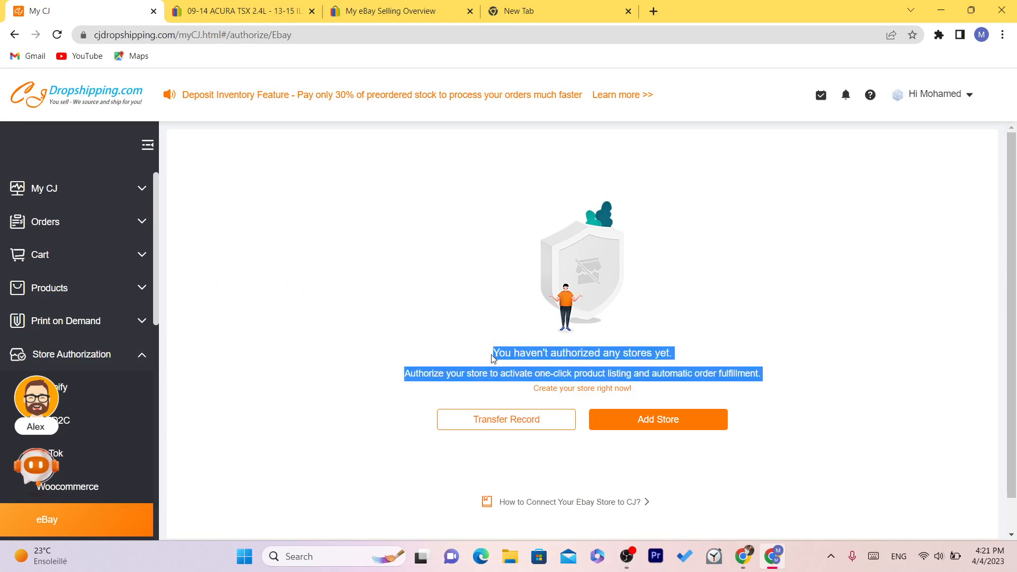
{"action": "left_click", "coordinate": [494, 348]}
{"action": "left_click_drag", "start_coordinate": [494, 348], "coordinate": [610, 373]}
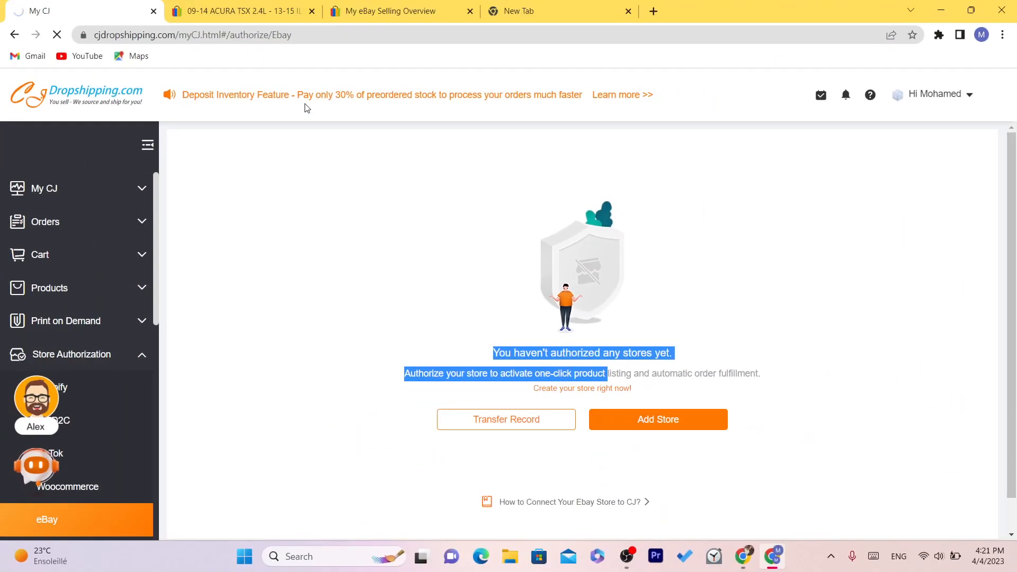
Authorize the eBay store with CJdropshipping, dismiss the assistant pop-up and read the authorization message.
{"action": "left_click", "coordinate": [284, 33]}
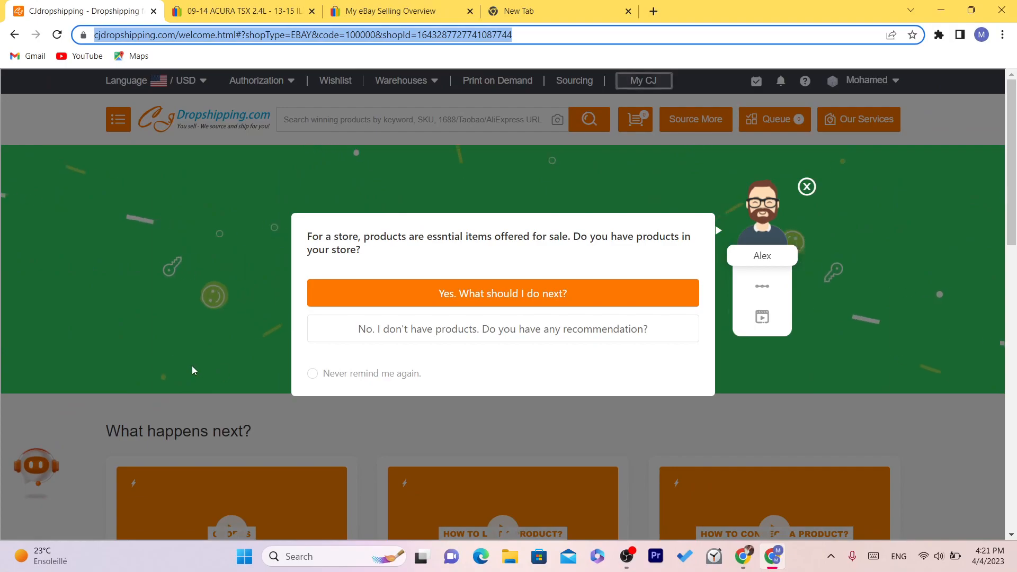
{"action": "left_click", "coordinate": [806, 186]}
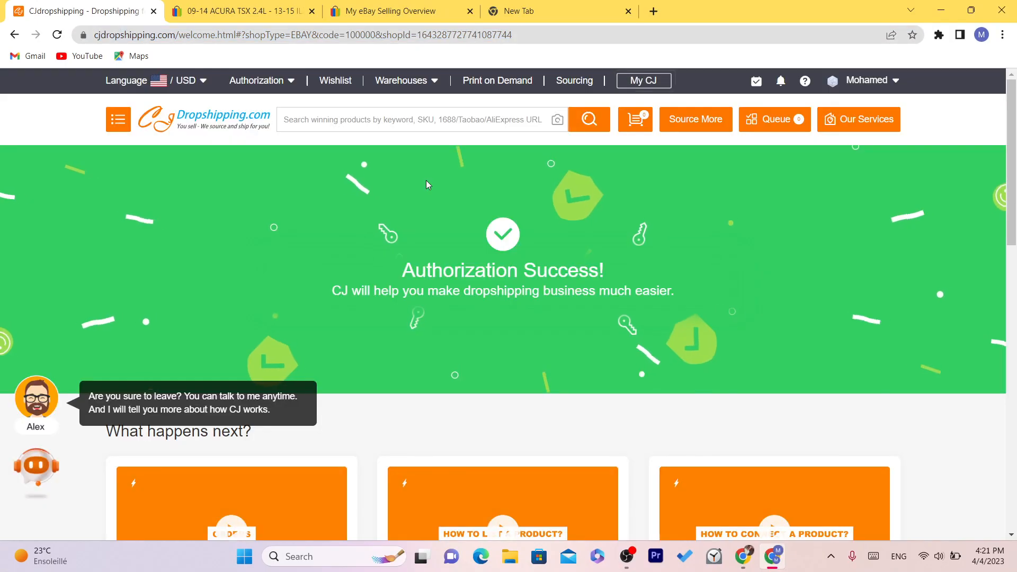
{"action": "left_click_drag", "start_coordinate": [401, 270], "coordinate": [683, 301]}
{"action": "left_click", "coordinate": [699, 306]}
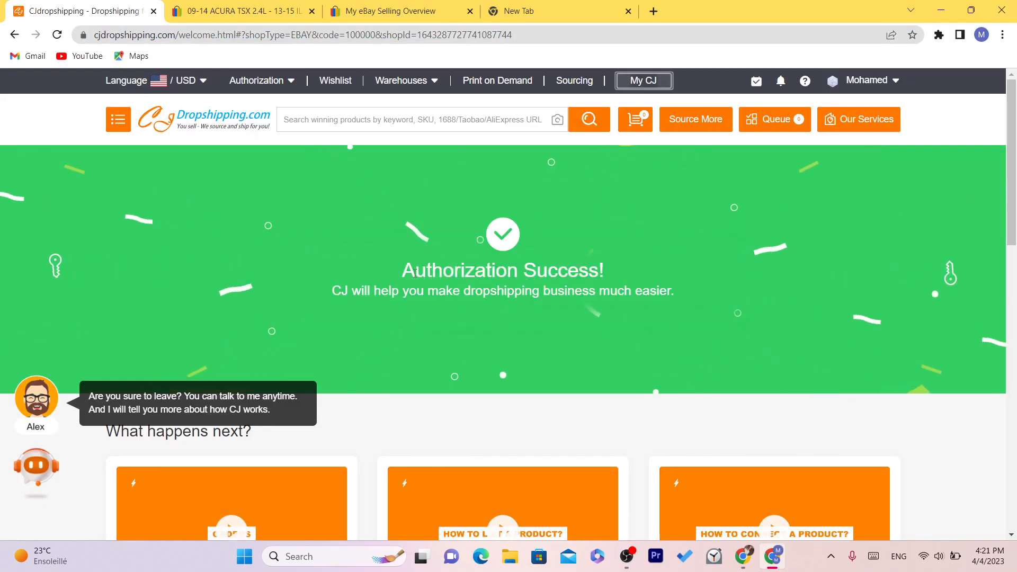
{"action": "left_click_drag", "start_coordinate": [393, 276], "coordinate": [727, 301]}
{"action": "left_click", "coordinate": [727, 301]}
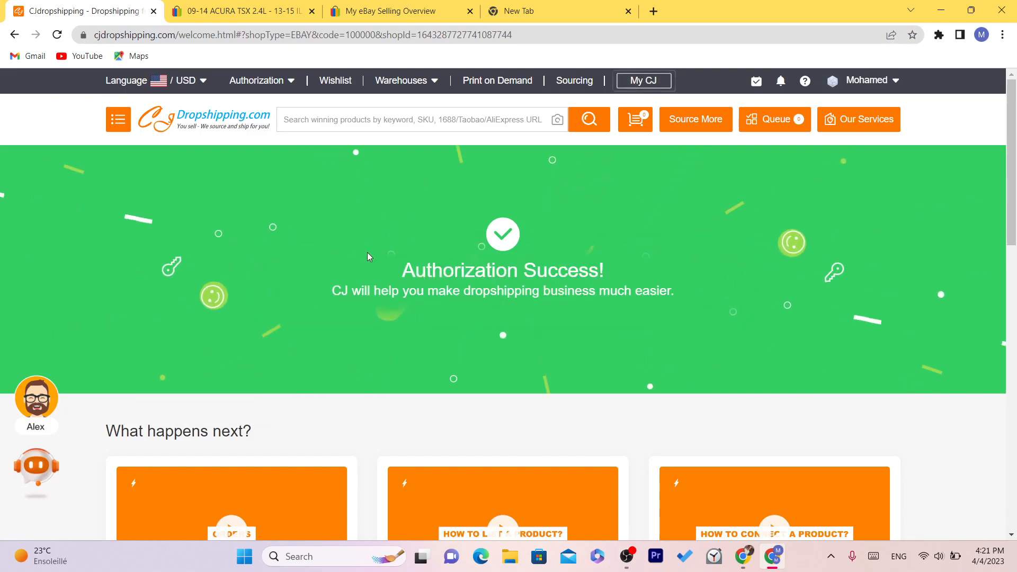
{"action": "left_click_drag", "start_coordinate": [395, 269], "coordinate": [653, 290]}
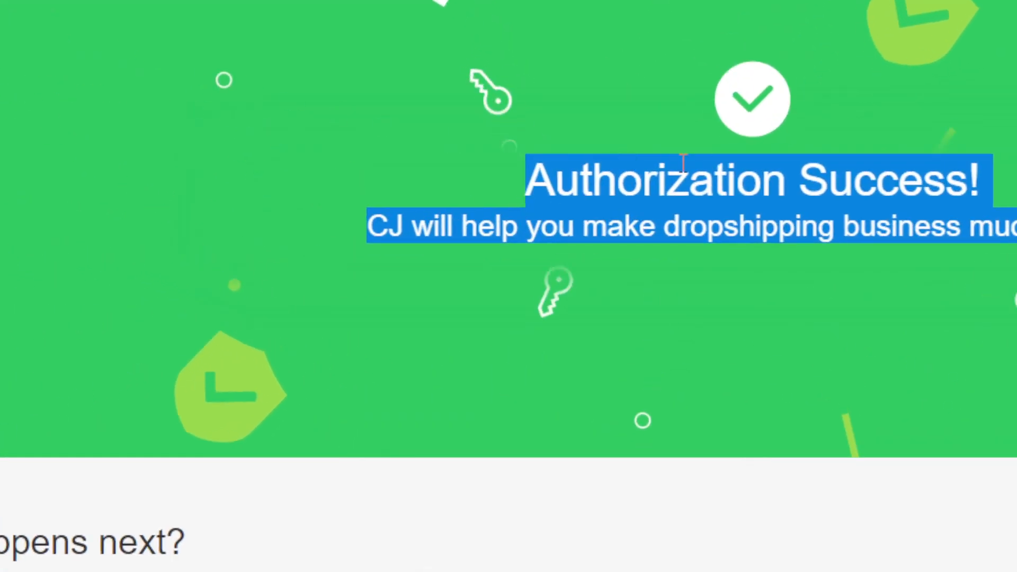
{"action": "left_click", "coordinate": [842, 182]}
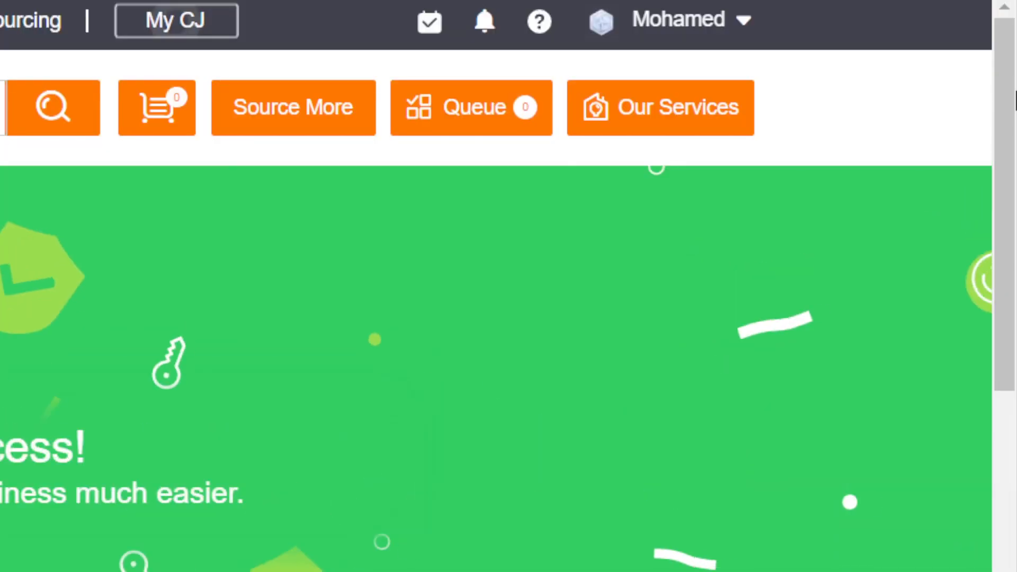
Review the guides on what happens next, and return to the homepage to browse the trending products.
{"action": "left_click_drag", "start_coordinate": [1015, 96], "coordinate": [1016, 349]}
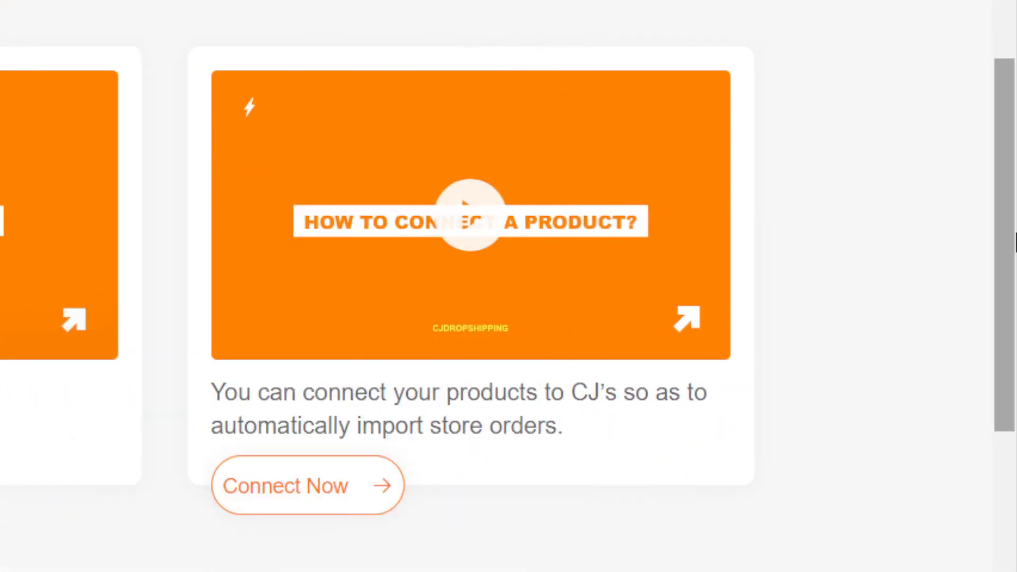
{"action": "left_click_drag", "start_coordinate": [1014, 242], "coordinate": [1013, 95]}
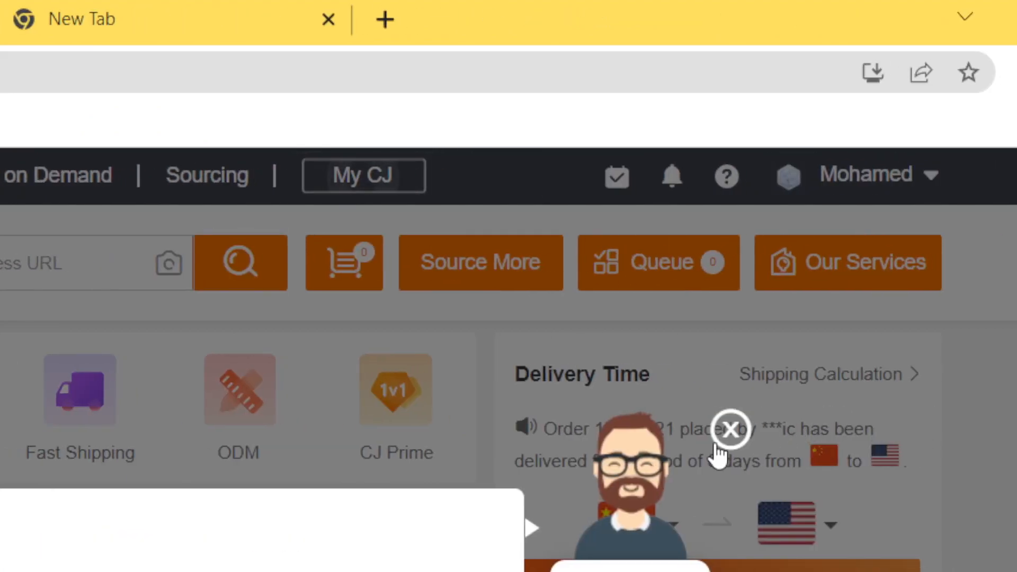
{"action": "left_click", "coordinate": [731, 428]}
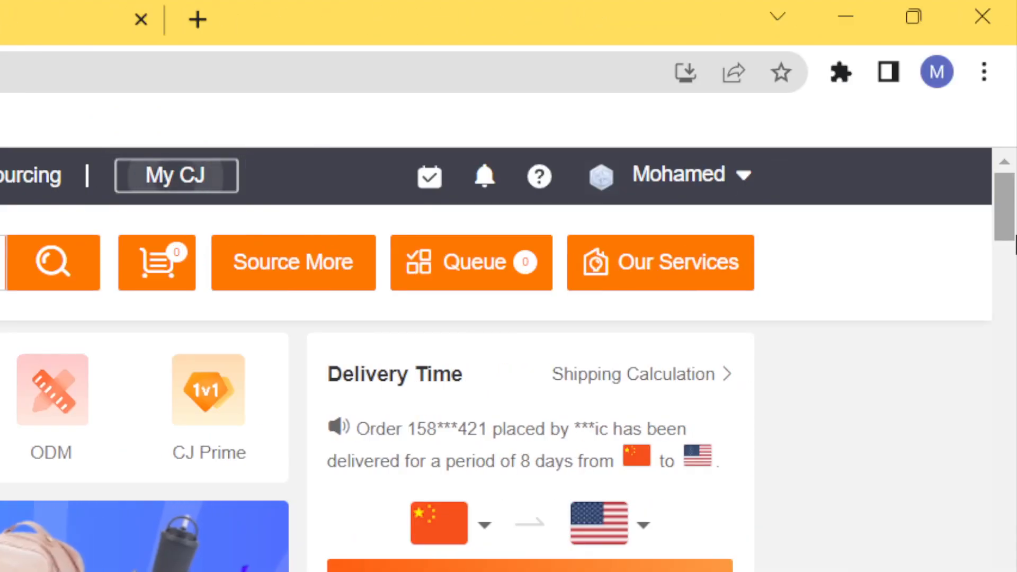
{"action": "left_click_drag", "start_coordinate": [1014, 246], "coordinate": [1015, 367]}
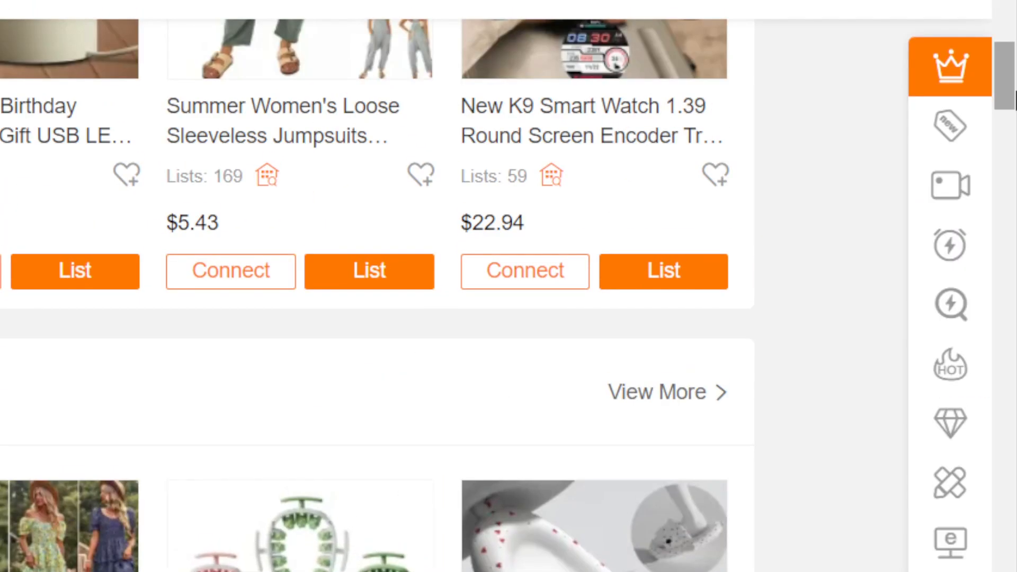
Browse the product sections of the homepage down to the store platforms and return to its beginning.
{"action": "left_click_drag", "start_coordinate": [1014, 98], "coordinate": [1016, 213]}
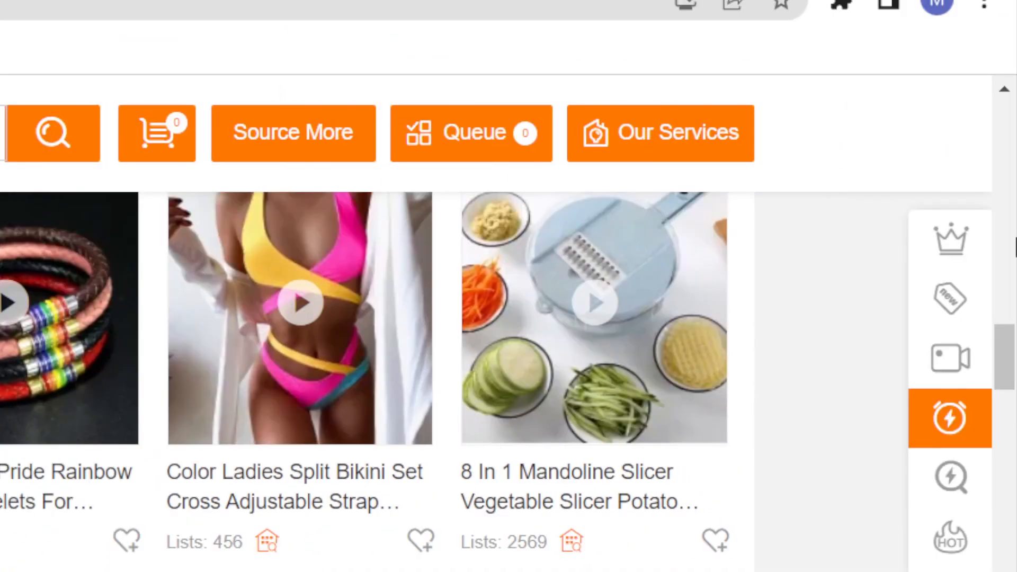
{"action": "left_click_drag", "start_coordinate": [1014, 333], "coordinate": [1015, 553]}
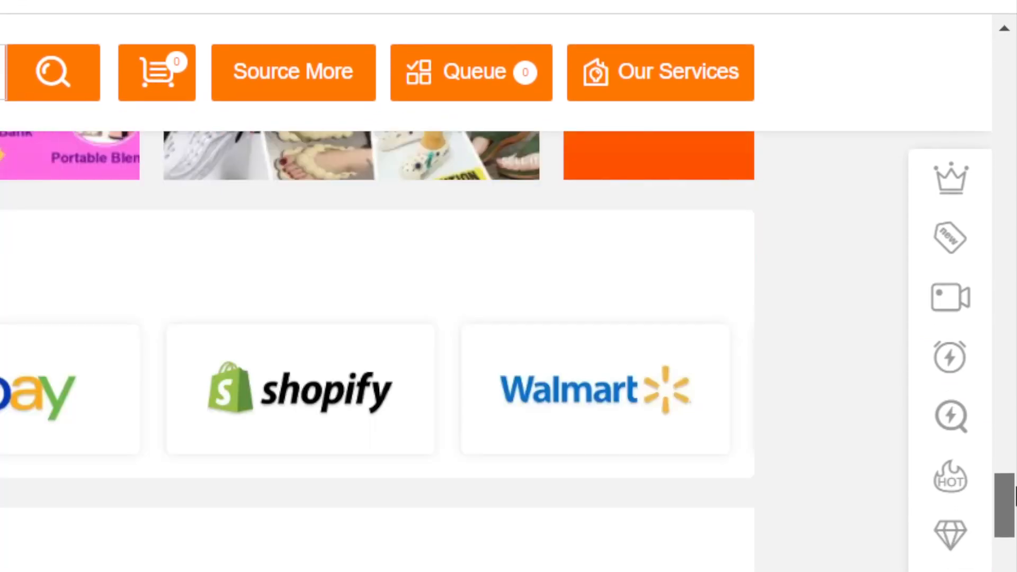
{"action": "left_click_drag", "start_coordinate": [1015, 495], "coordinate": [1014, 545]}
{"action": "left_click_drag", "start_coordinate": [1014, 488], "coordinate": [977, 94]}
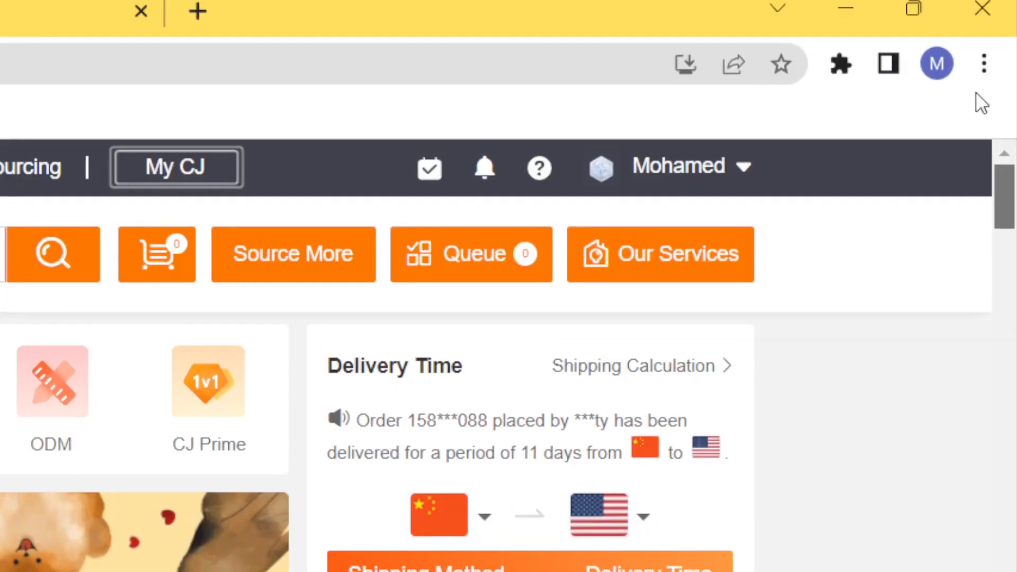
Open the eBay homepage from the selling overview, place its tab beside the CJdropshipping one, and return to CJdropshipping.
{"action": "left_click", "coordinate": [86, 4]}
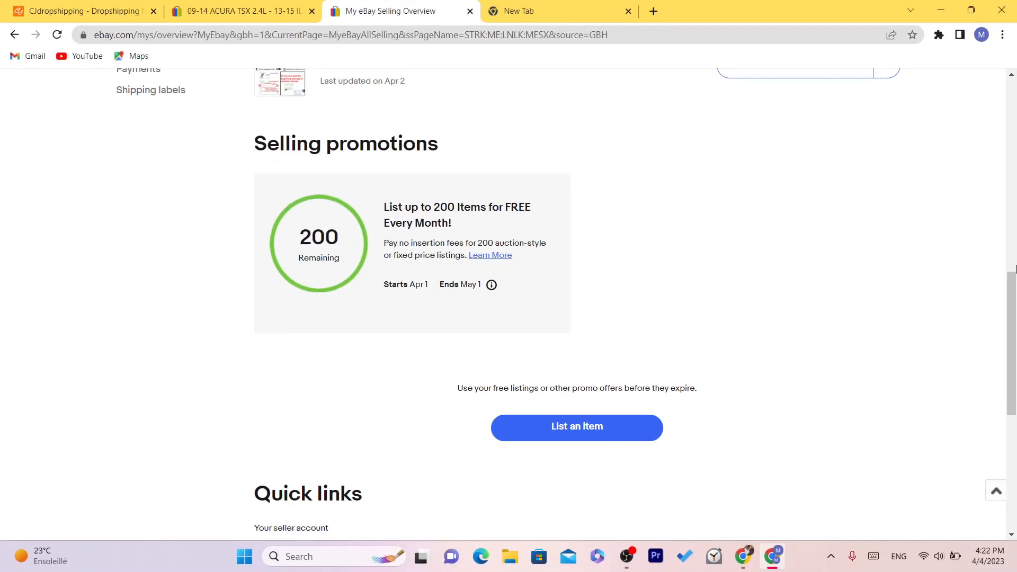
{"action": "left_click", "coordinate": [1011, 207]}
{"action": "left_click", "coordinate": [1015, 114]}
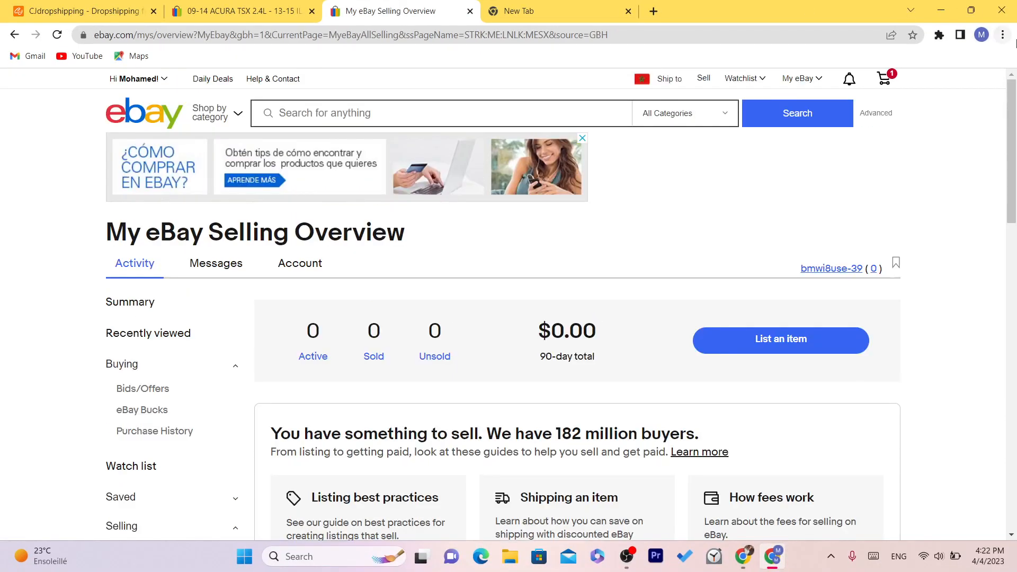
{"action": "left_click", "coordinate": [136, 117]}
{"action": "left_click", "coordinate": [259, 8]}
{"action": "left_click", "coordinate": [379, 4]}
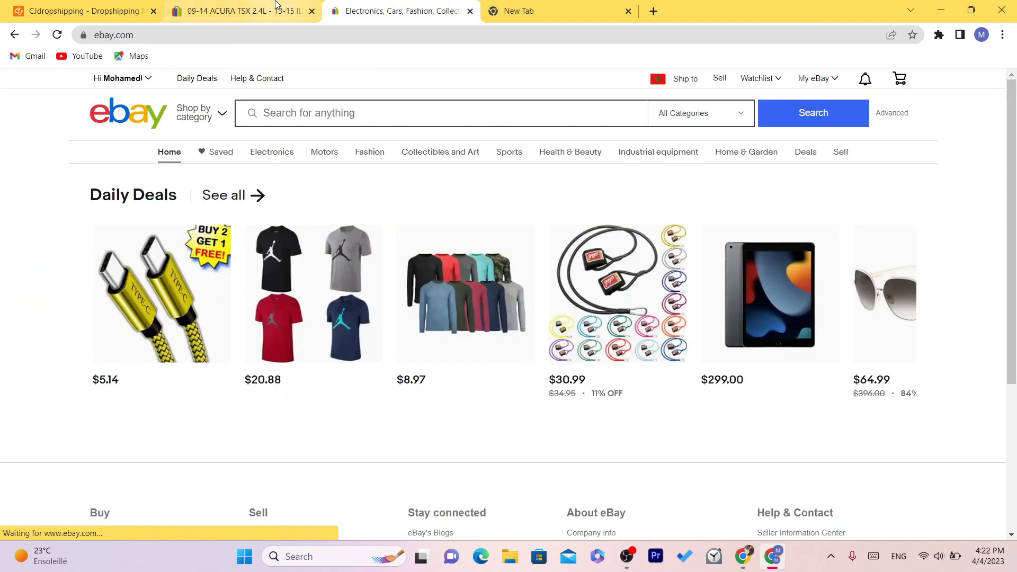
{"action": "left_click_drag", "start_coordinate": [371, 4], "coordinate": [228, 5]}
{"action": "left_click", "coordinate": [52, 4]}
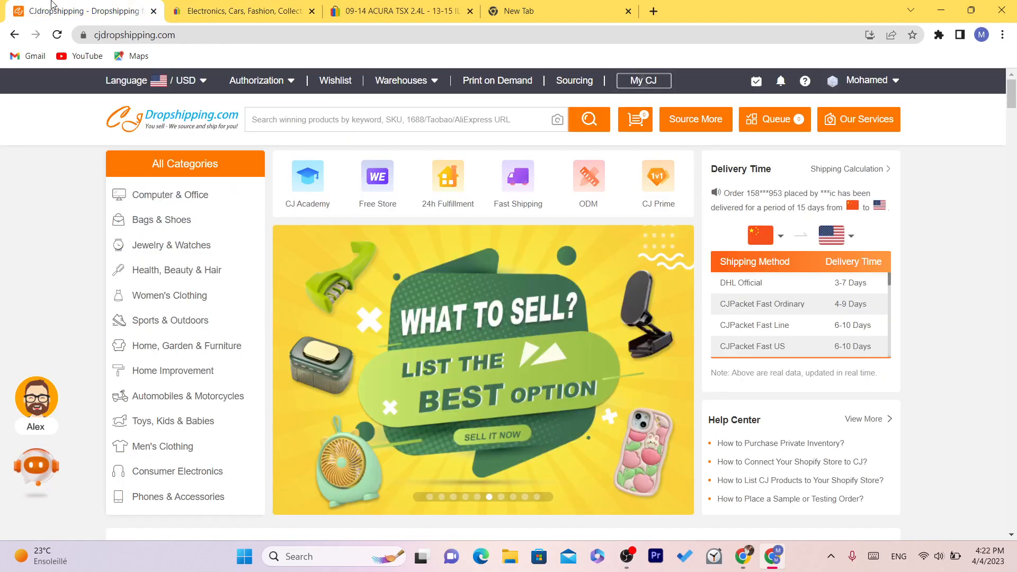
Open the Intelligent Atmosphere Lamp Bluetooth Speaker product from the Trending Products section.
{"action": "left_click_drag", "start_coordinate": [1011, 94], "coordinate": [1014, 125]}
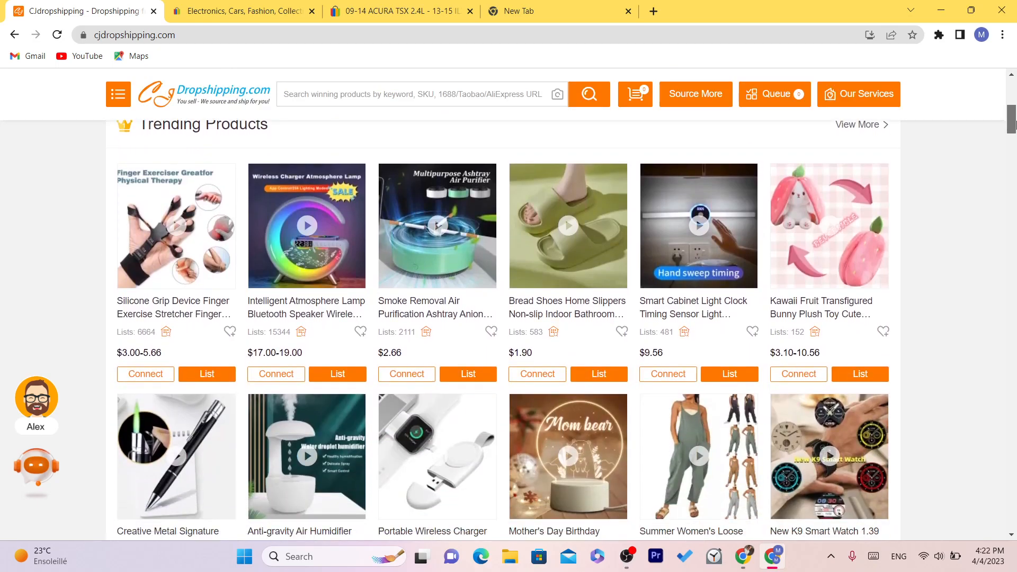
{"action": "mouse_move", "coordinate": [331, 205]}
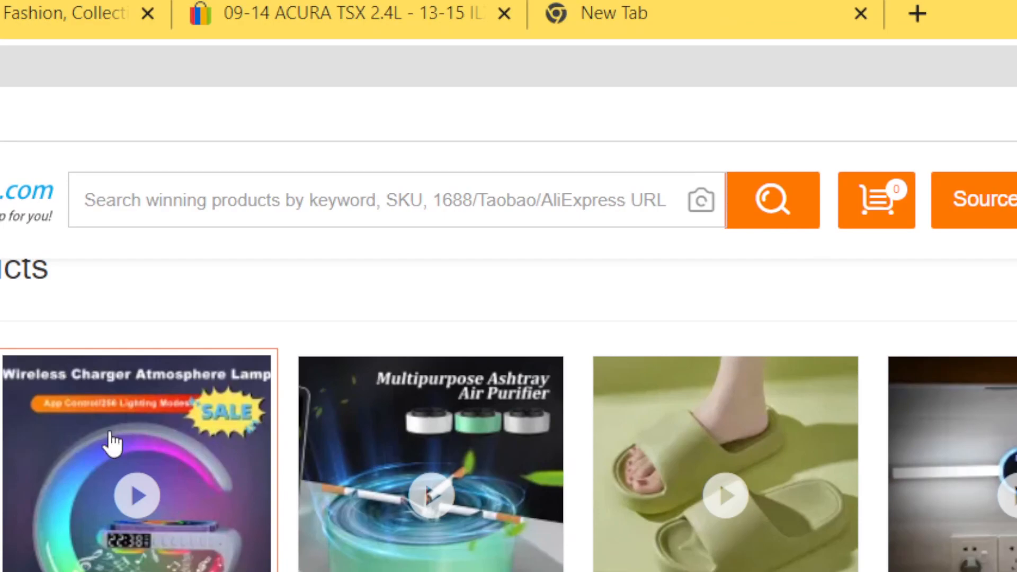
{"action": "left_click", "coordinate": [293, 204]}
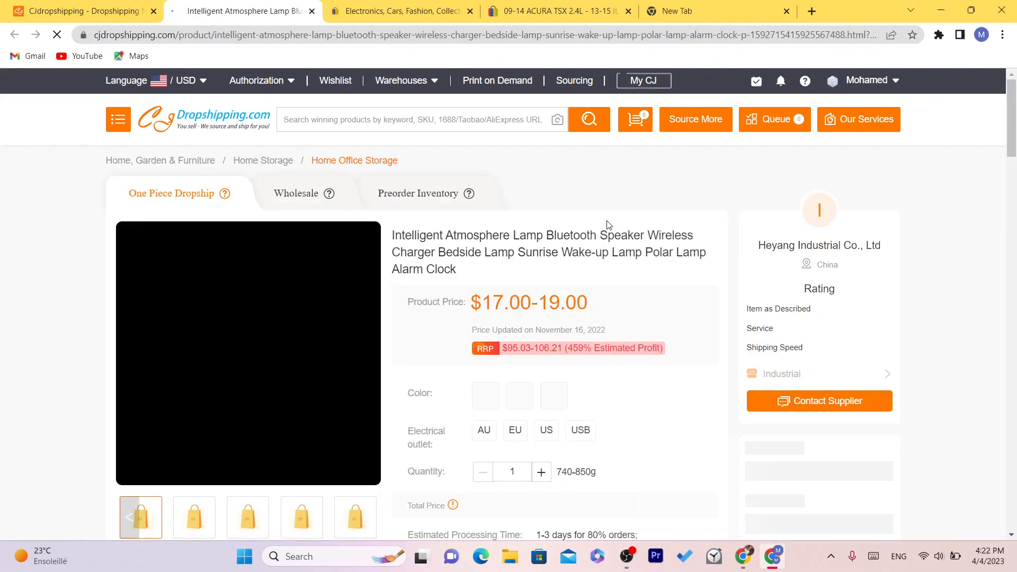
Copy the lamp's full product title and search for it on eBay.
{"action": "triple_click", "coordinate": [487, 252]}
{"action": "key", "text": "ctrl+c"}
{"action": "left_click", "coordinate": [419, 5]}
{"action": "left_click", "coordinate": [347, 113]}
{"action": "key", "text": "ctrl+v"}
{"action": "key", "text": "Return"}
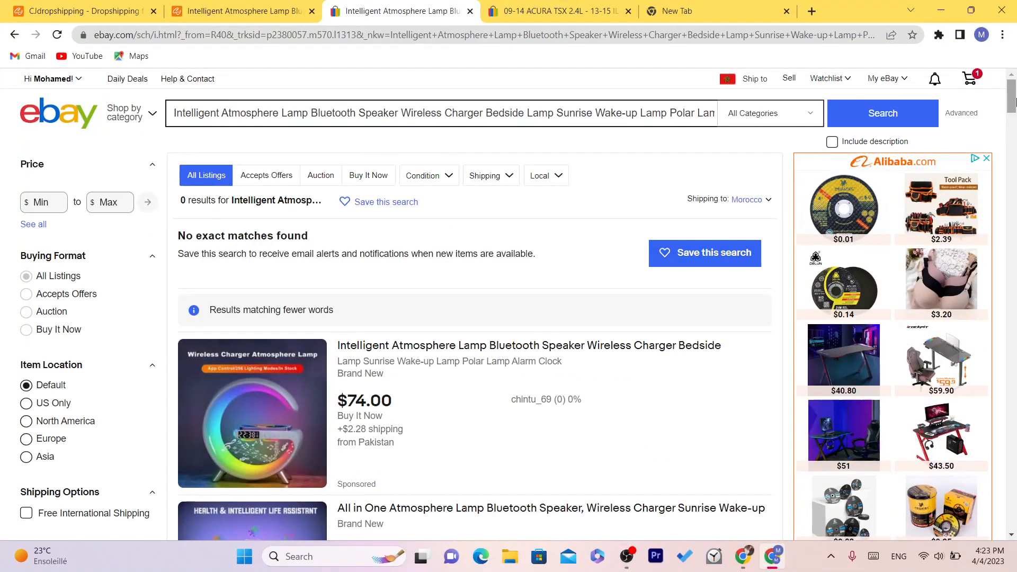
Open the matching Intelligent Atmosphere Lamp listing on eBay and check how many units were sold.
{"action": "scroll", "coordinate": [1014, 111], "scroll_direction": "down", "scroll_amount": 2}
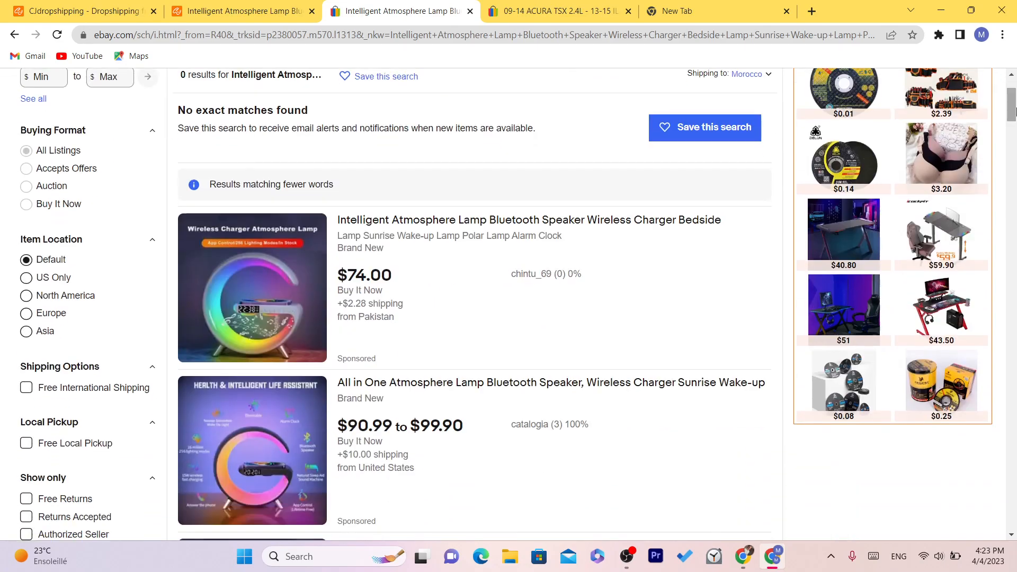
{"action": "left_click", "coordinate": [430, 219]}
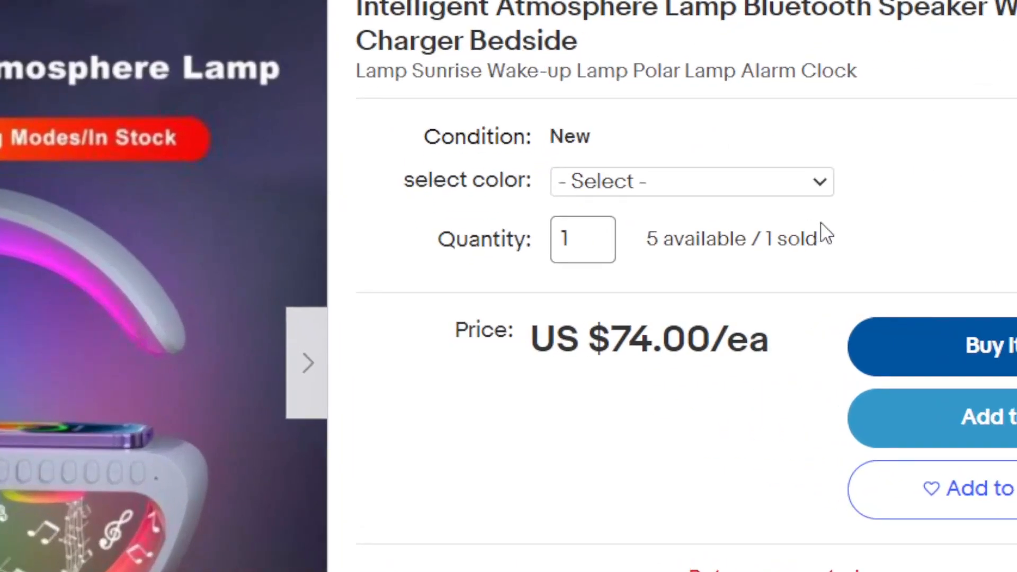
{"action": "left_click_drag", "start_coordinate": [628, 306], "coordinate": [584, 315]}
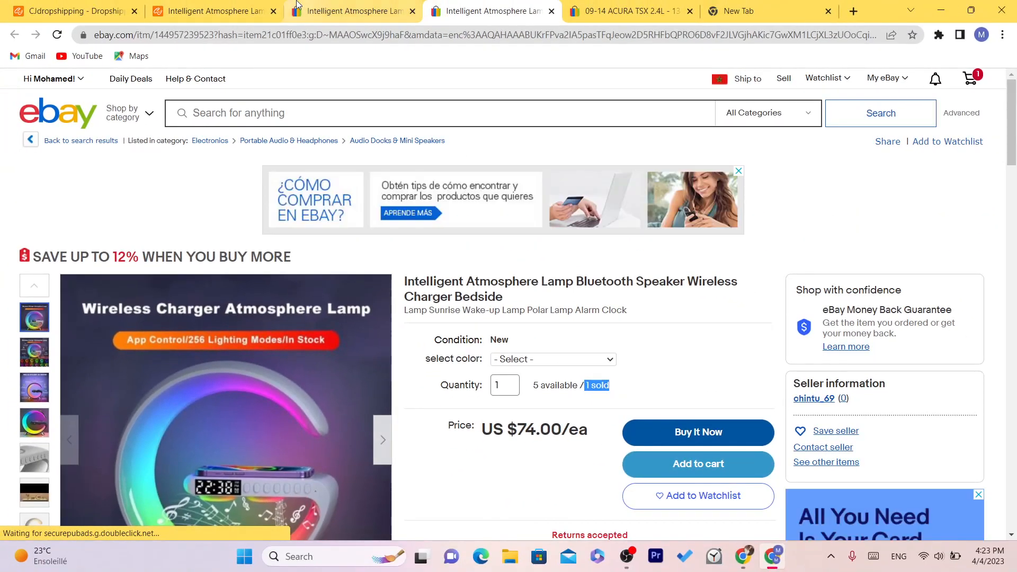
Return to the lamp's CJdropshipping page and watch its product video in full screen, then leave full screen.
{"action": "left_click", "coordinate": [296, 7]}
{"action": "left_click", "coordinate": [212, 10]}
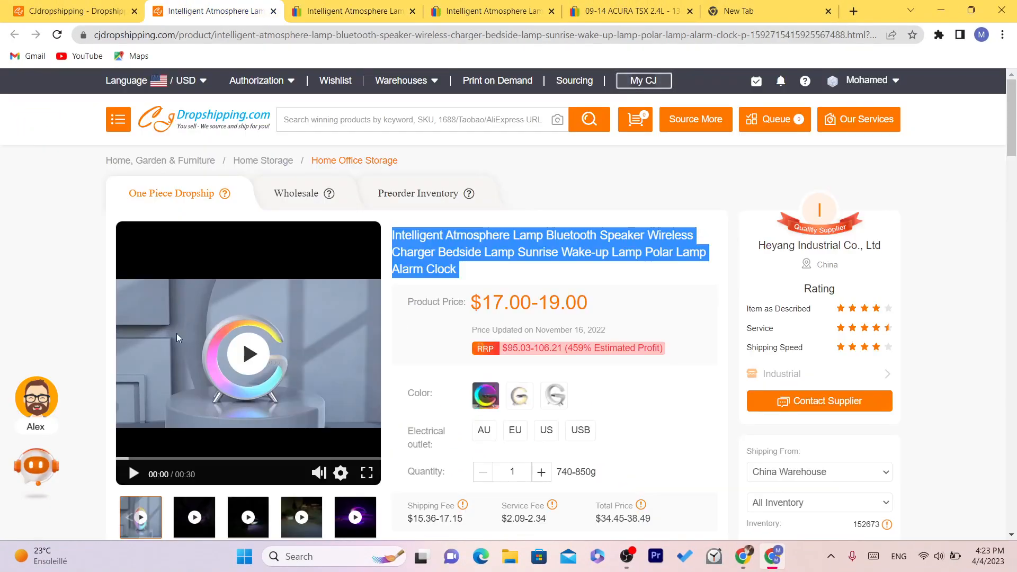
{"action": "left_click", "coordinate": [242, 340]}
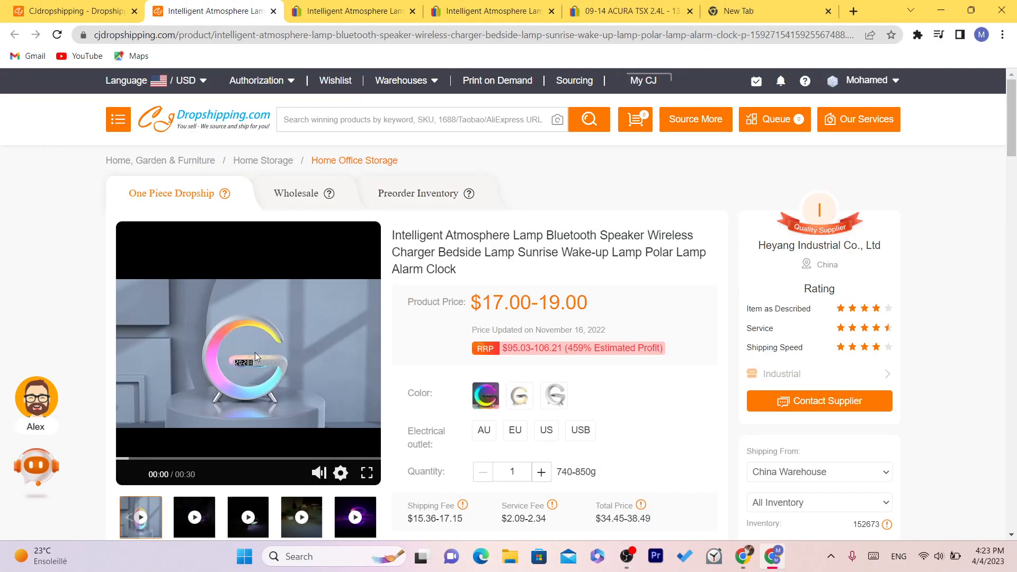
{"action": "left_click", "coordinate": [367, 472]}
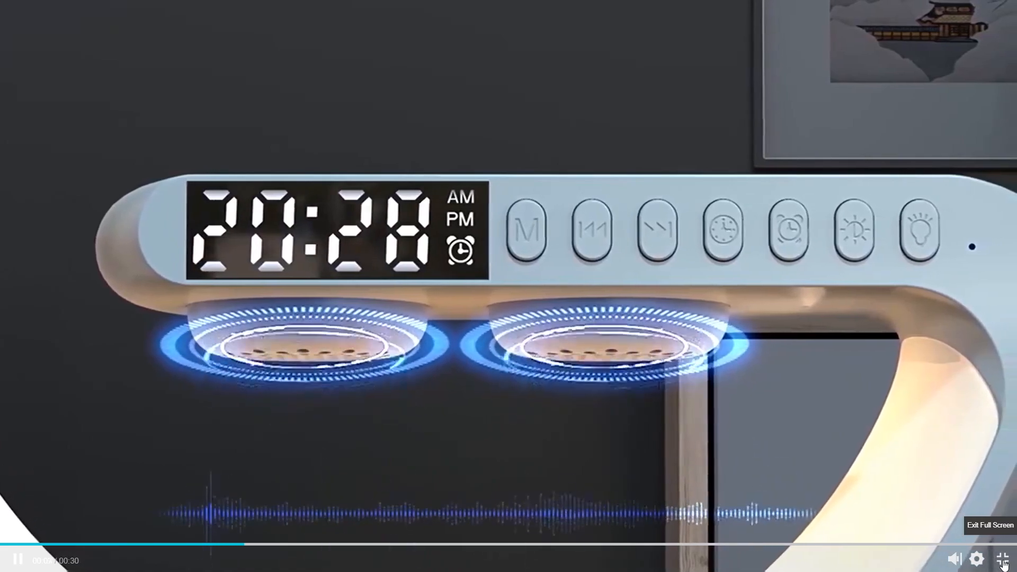
{"action": "left_click", "coordinate": [1003, 560]}
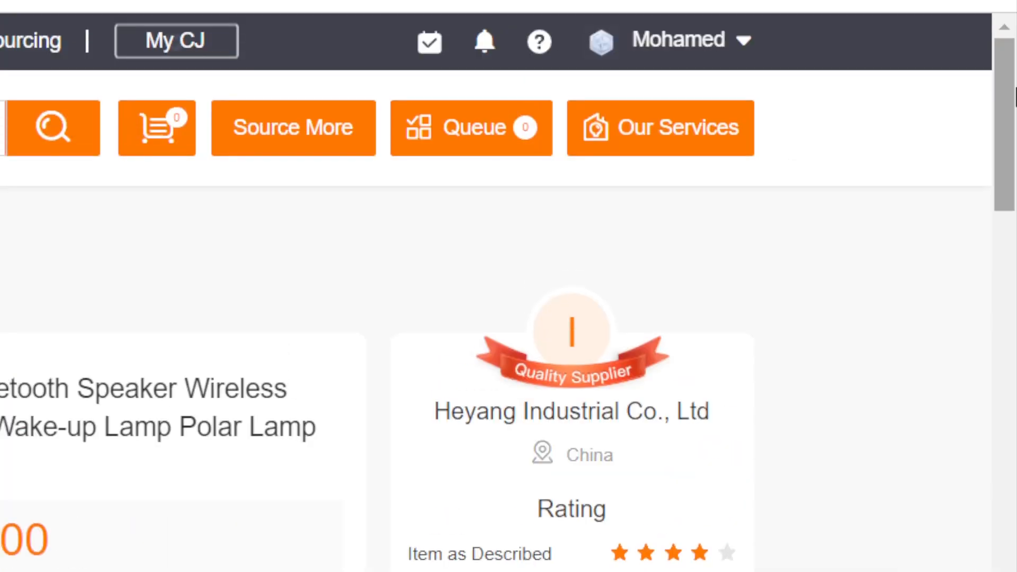
Review the lamp's product details and open the form for listing it in the connected store.
{"action": "left_click_drag", "start_coordinate": [1012, 95], "coordinate": [1013, 129]}
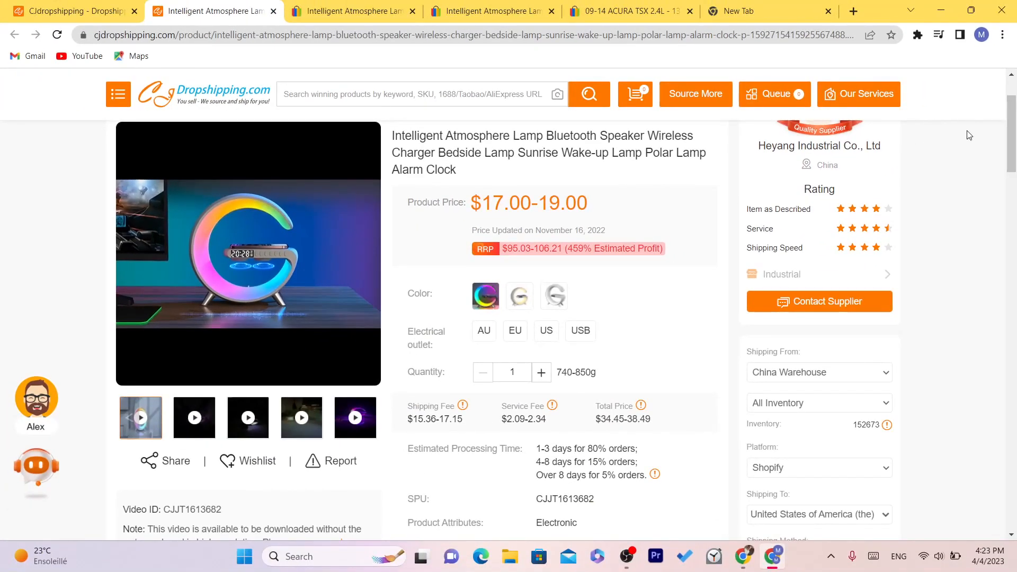
{"action": "left_click_drag", "start_coordinate": [1013, 137], "coordinate": [1015, 190]}
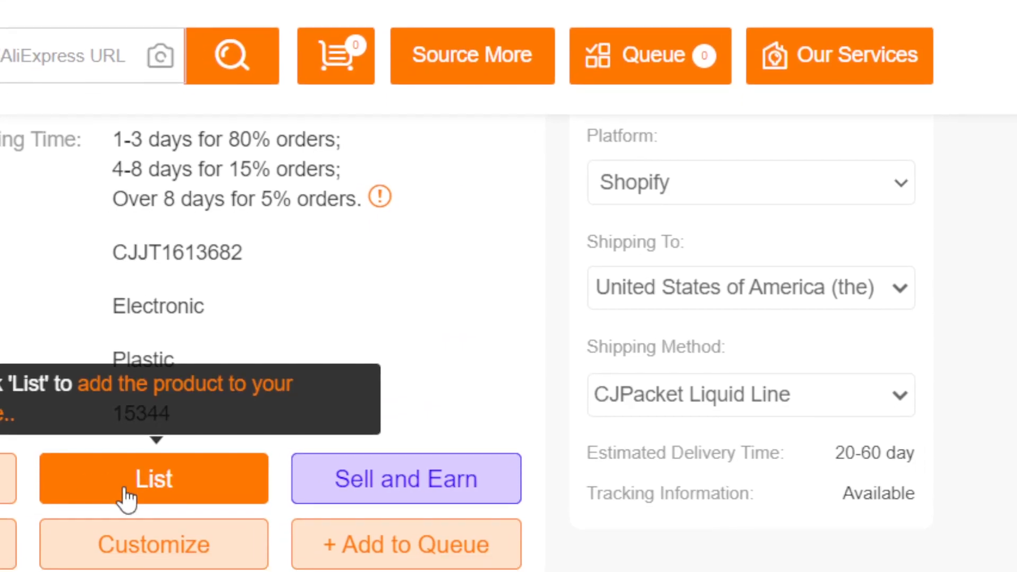
{"action": "left_click", "coordinate": [127, 498]}
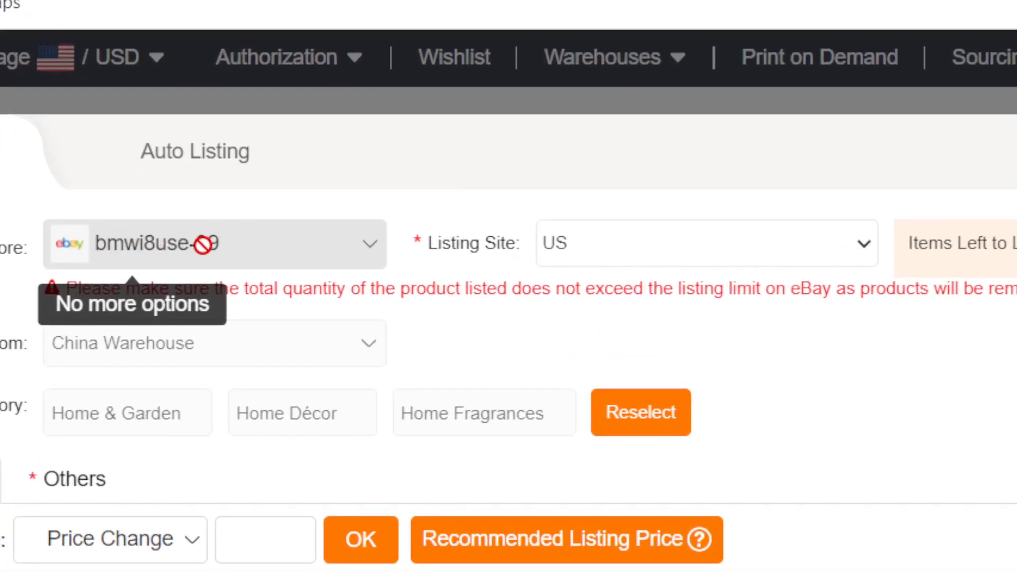
Check the store, listing site and ship-from settings in the listing form.
{"action": "triple_click", "coordinate": [193, 233]}
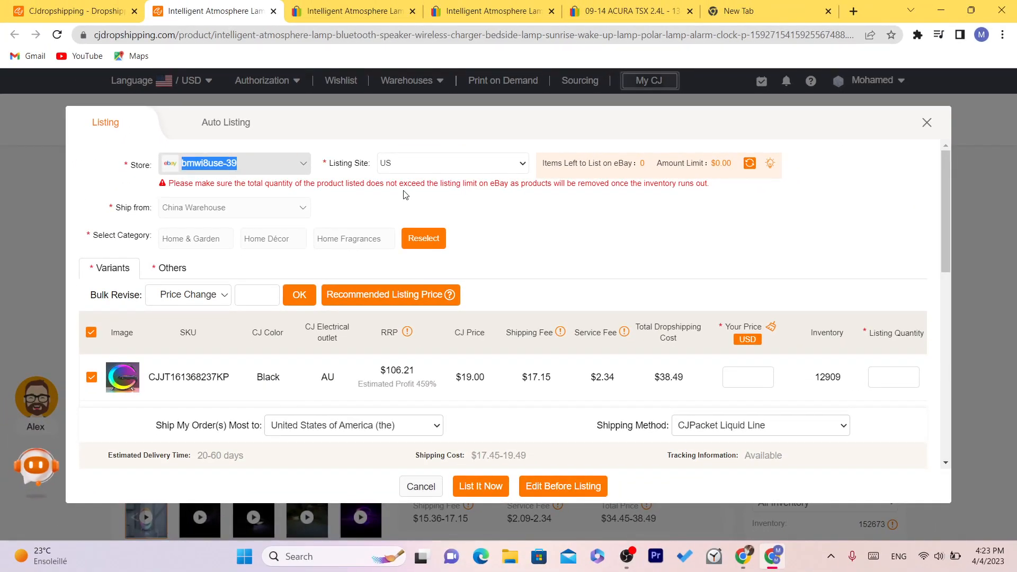
{"action": "left_click", "coordinate": [405, 195]}
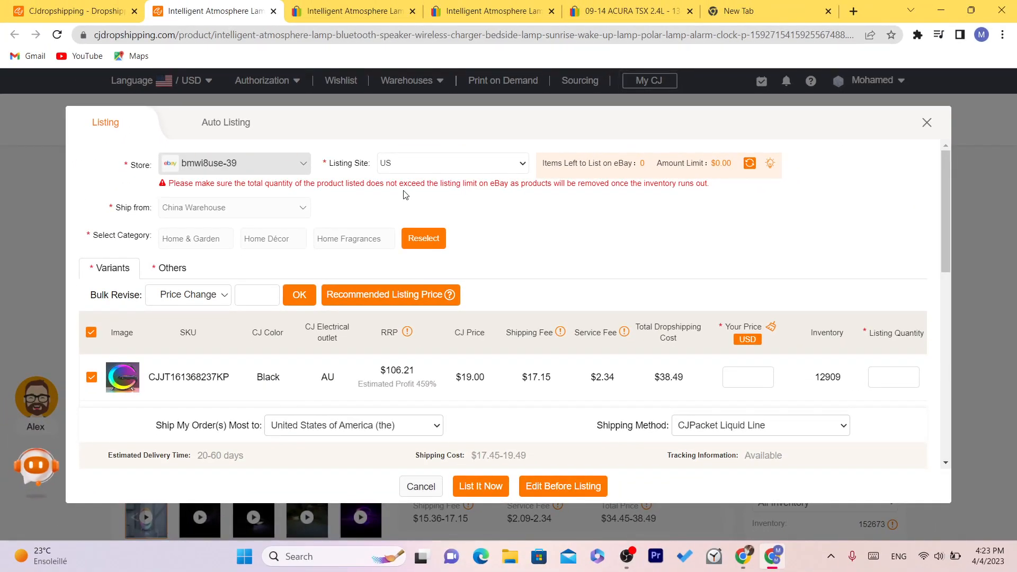
{"action": "left_click", "coordinate": [411, 172]}
{"action": "left_click", "coordinate": [407, 165]}
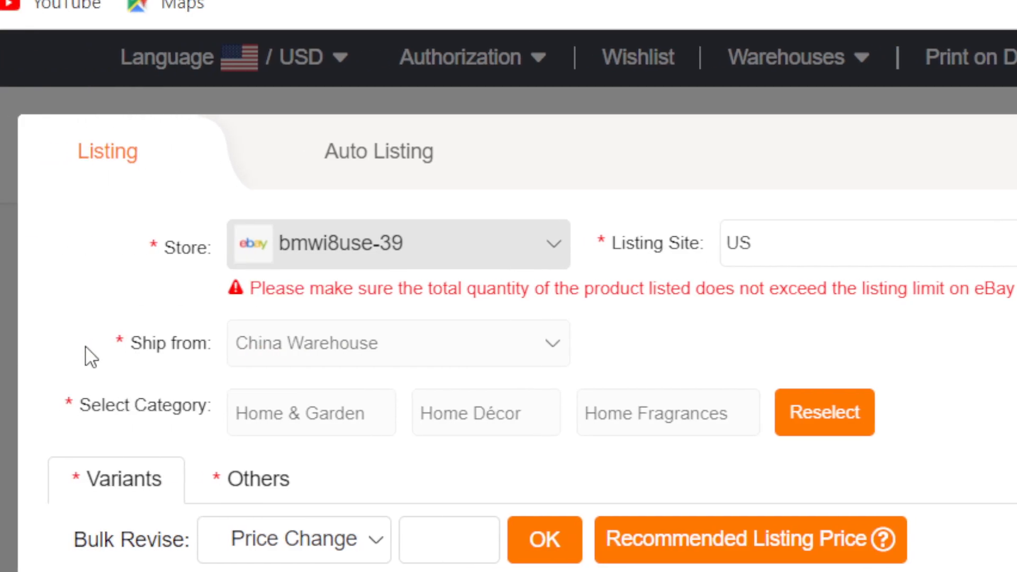
{"action": "left_click_drag", "start_coordinate": [91, 357], "coordinate": [329, 335]}
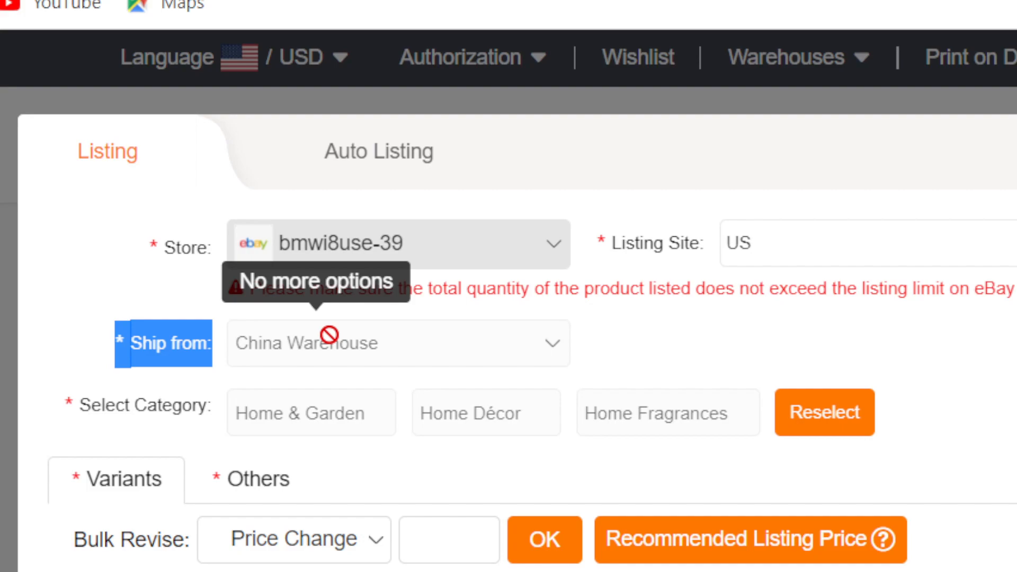
{"action": "left_click", "coordinate": [596, 364]}
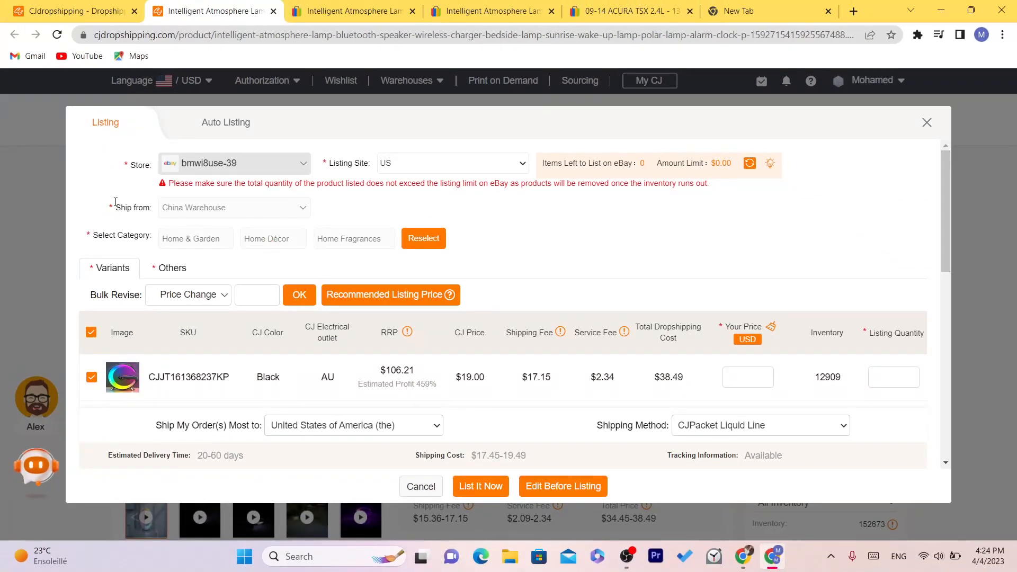
Check the bulk revision options and examine the variants' total dropshipping cost.
{"action": "left_click", "coordinate": [194, 302]}
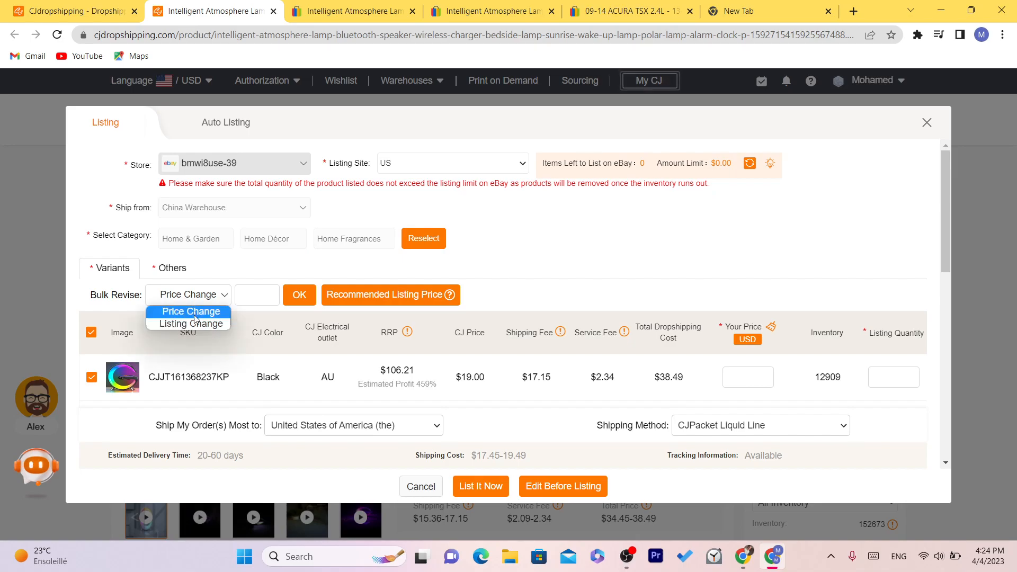
{"action": "left_click", "coordinate": [255, 295]}
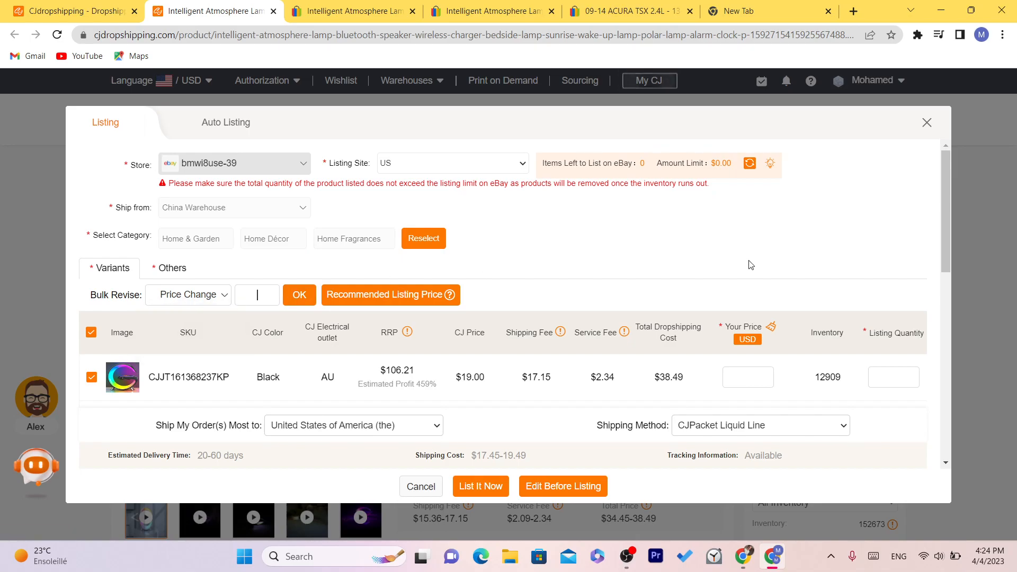
{"action": "left_click_drag", "start_coordinate": [941, 234], "coordinate": [939, 269]}
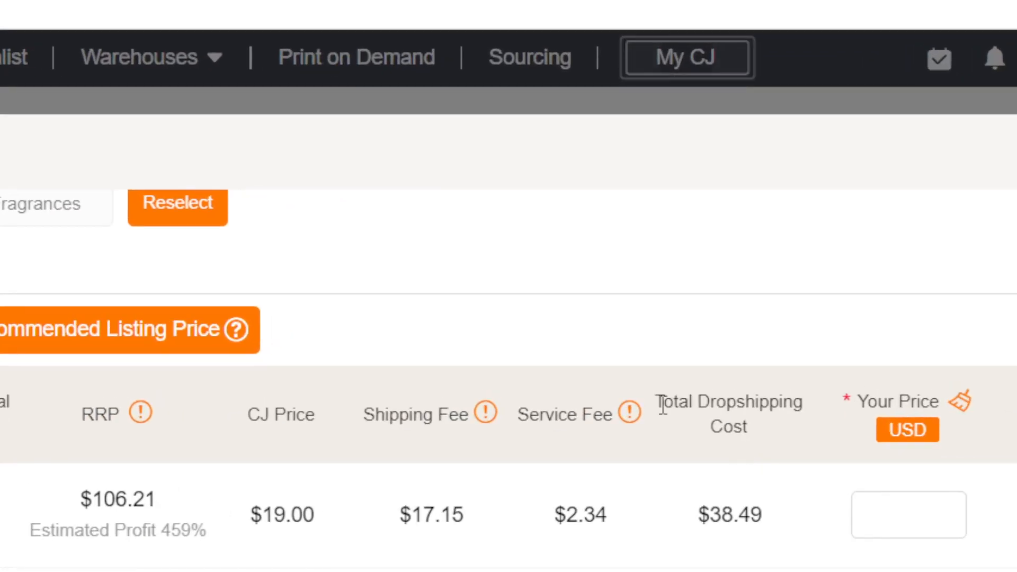
{"action": "triple_click", "coordinate": [690, 415]}
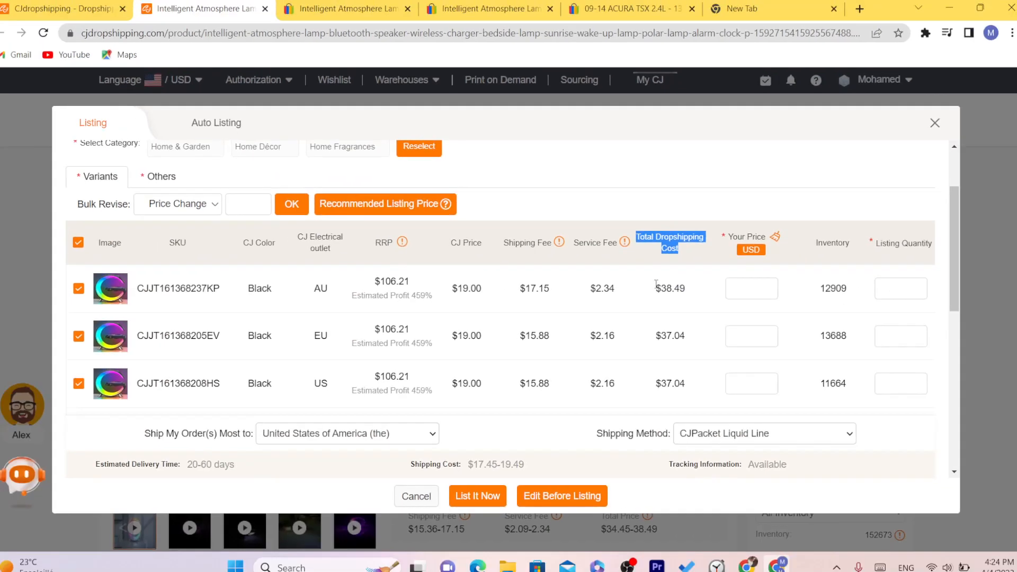
{"action": "double_click", "coordinate": [701, 516]}
{"action": "double_click", "coordinate": [665, 285]}
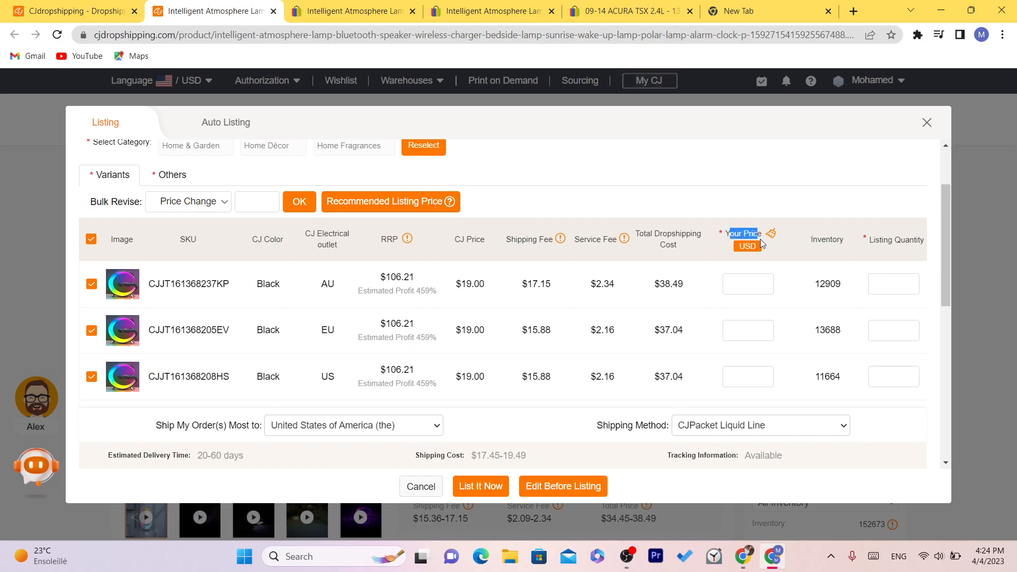
Try a bulk price of 30 USD for the selected variants, and apply 40 USD instead.
{"action": "left_click", "coordinate": [749, 277]}
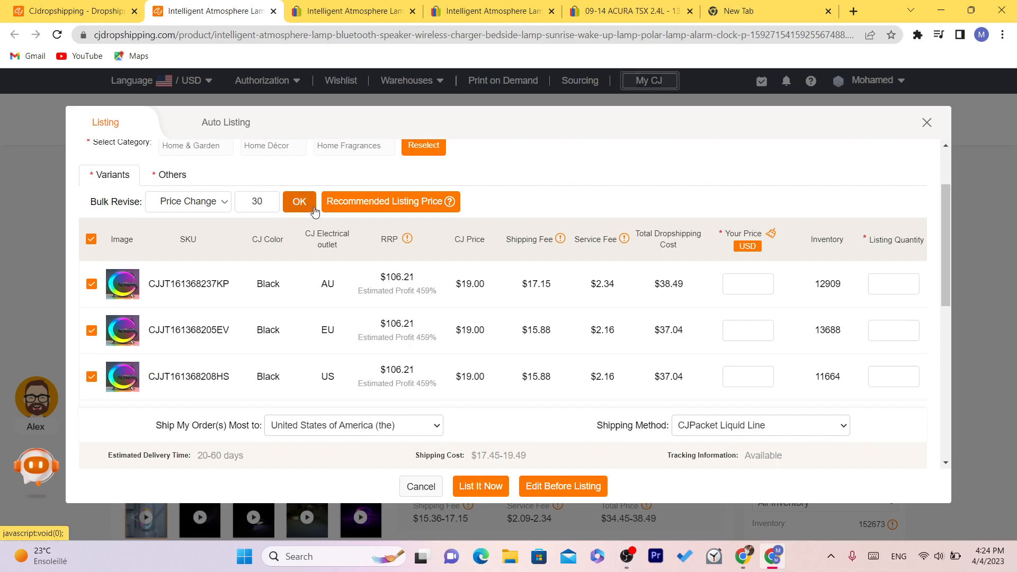
{"action": "left_click", "coordinate": [299, 203]}
{"action": "double_click", "coordinate": [253, 203]}
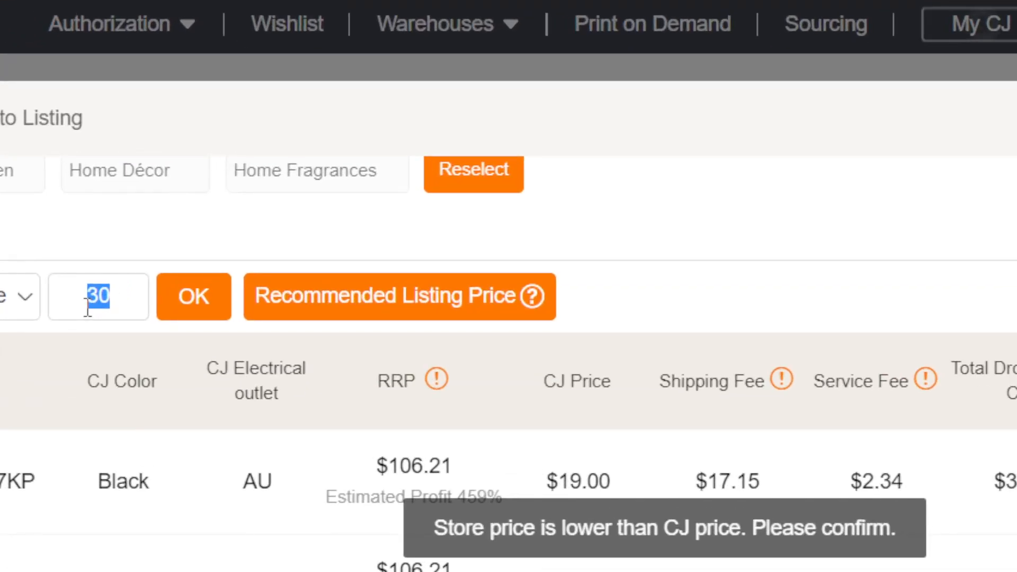
{"action": "type", "text": "40"}
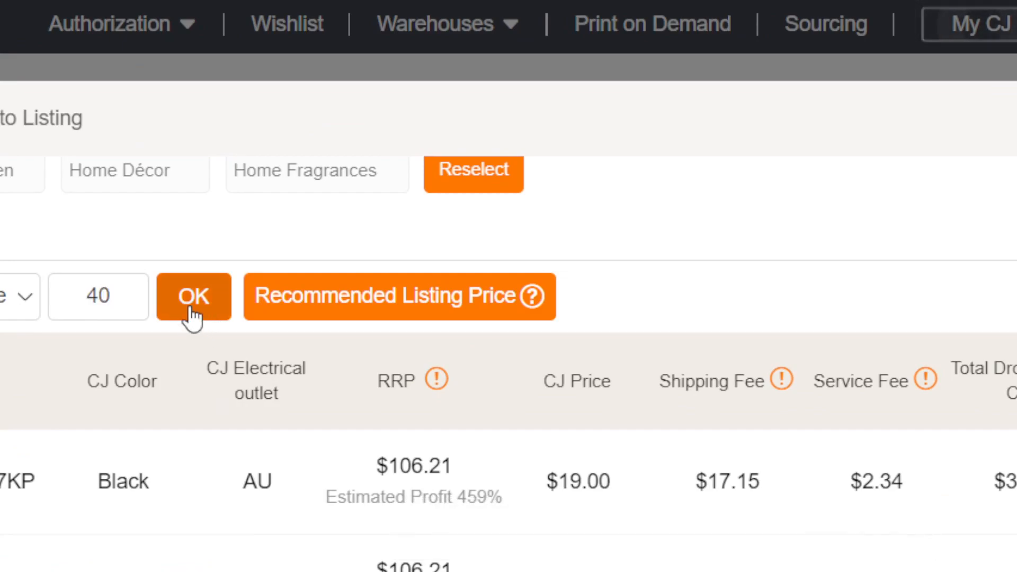
{"action": "left_click", "coordinate": [182, 296]}
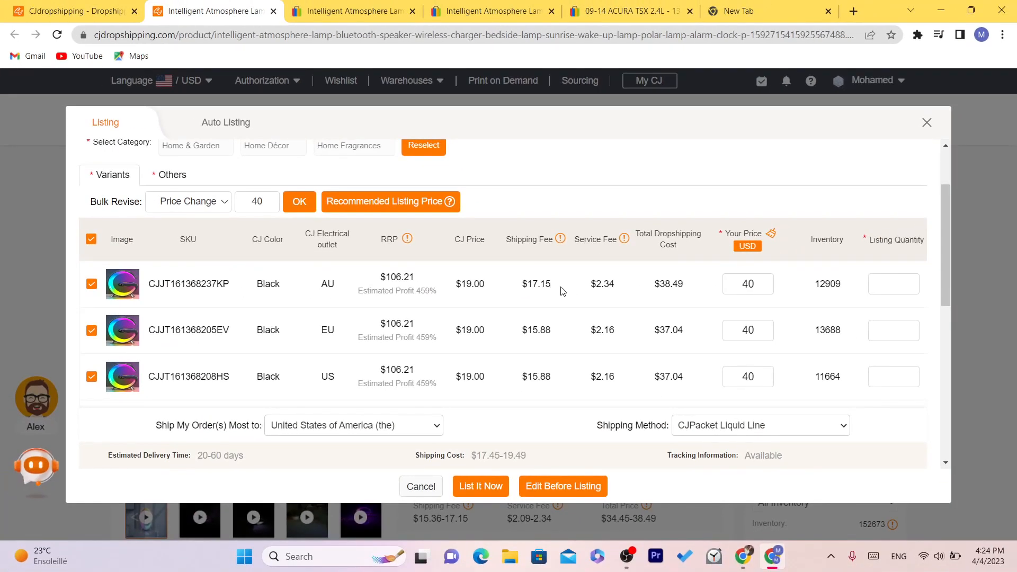
Apply a bulk price of 59 USD to the selected variants and compare it with the total dropshipping cost.
{"action": "double_click", "coordinate": [258, 201]}
{"action": "type", "text": "50"}
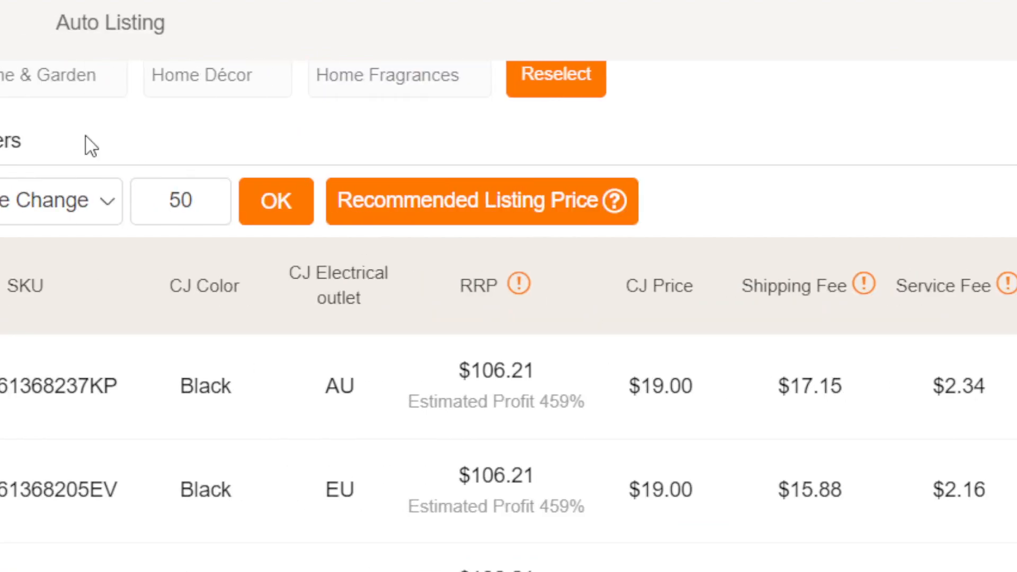
{"action": "double_click", "coordinate": [172, 192]}
{"action": "type", "text": "59"}
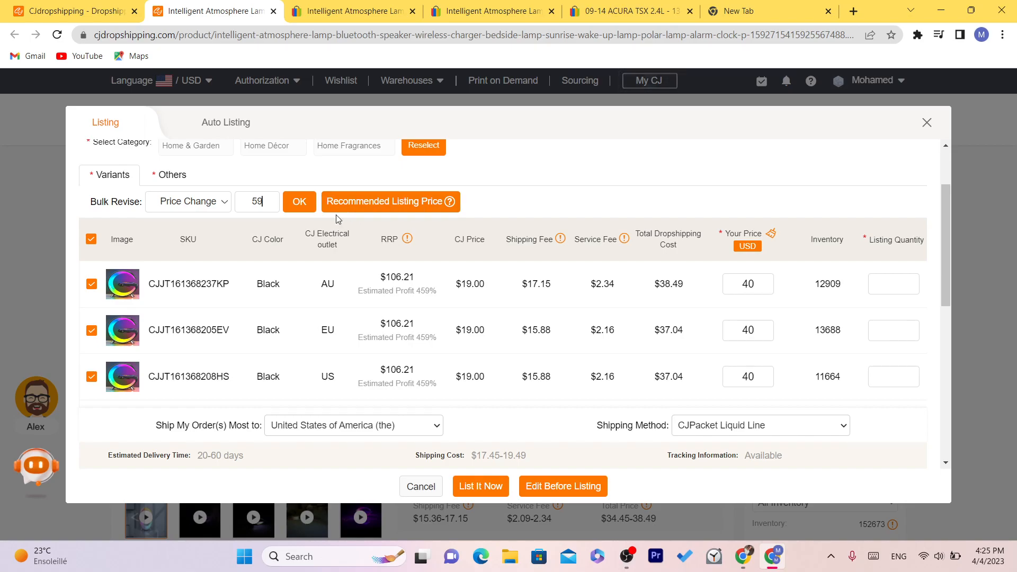
{"action": "left_click", "coordinate": [296, 201]}
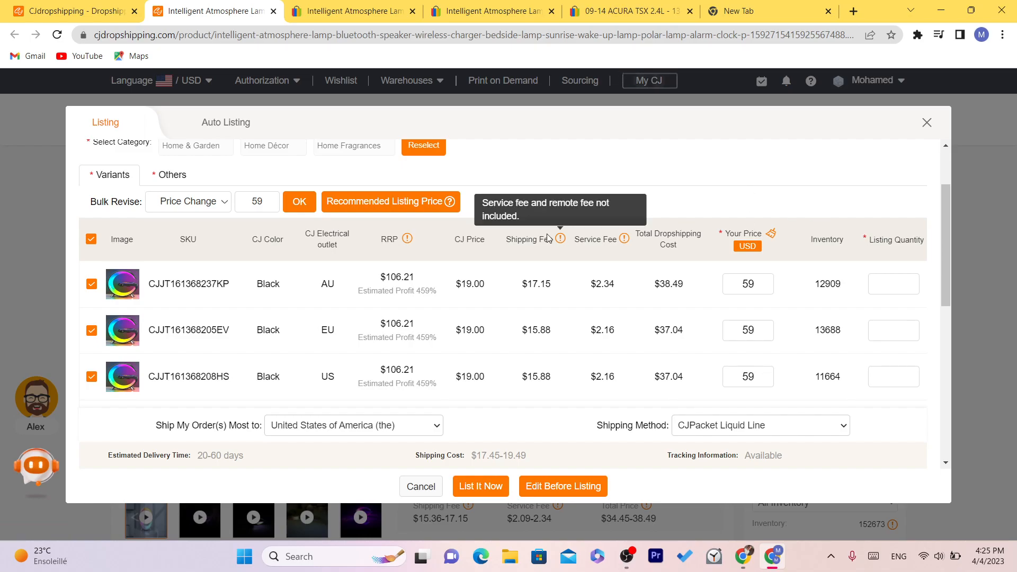
{"action": "left_click_drag", "start_coordinate": [636, 291], "coordinate": [670, 379]}
{"action": "double_click", "coordinate": [670, 284]}
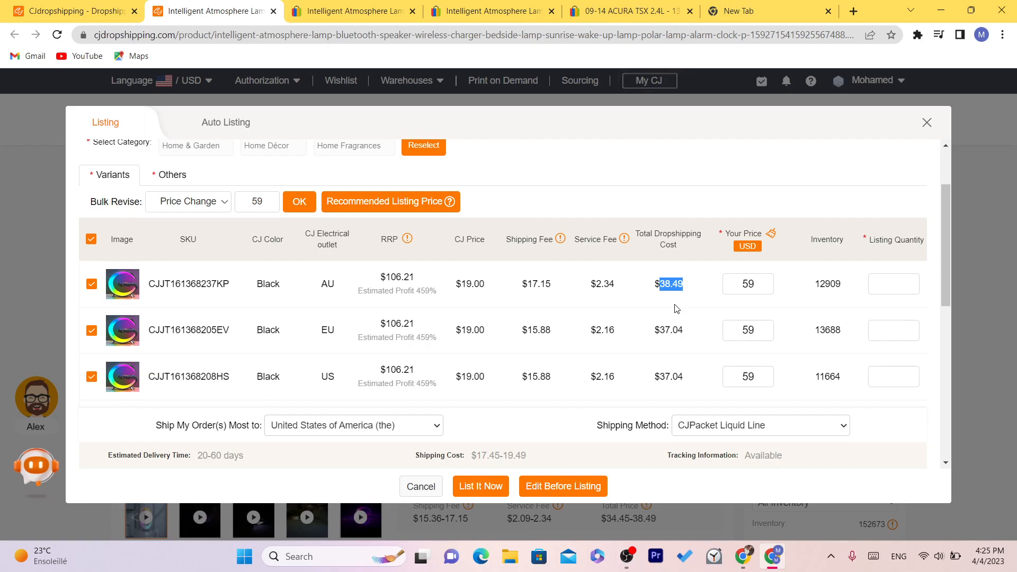
Set the listing quantity to 2 for each of the first four variants in the table.
{"action": "left_click_drag", "start_coordinate": [946, 213], "coordinate": [937, 189]}
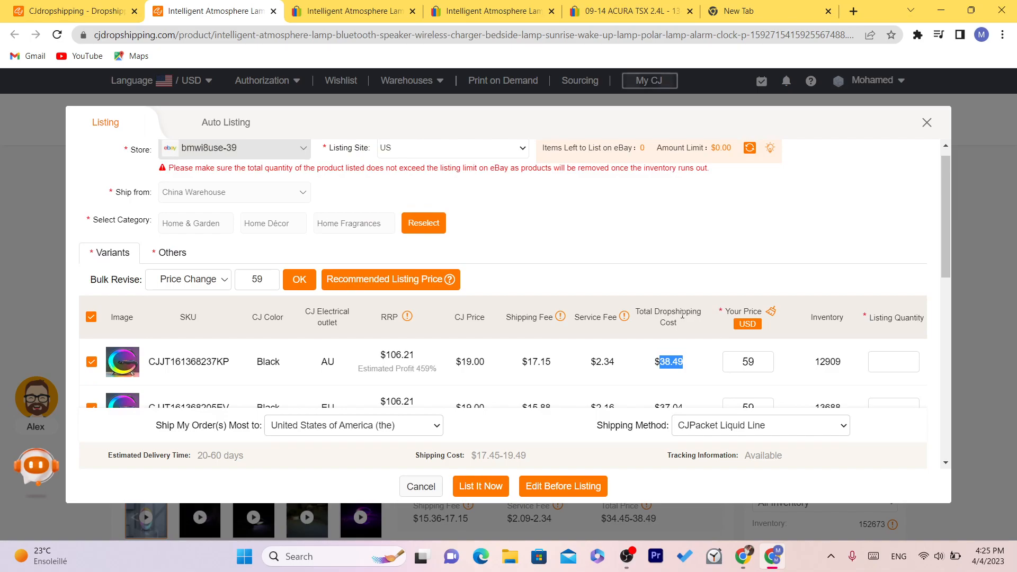
{"action": "left_click", "coordinate": [890, 359]}
{"action": "type", "text": "2"}
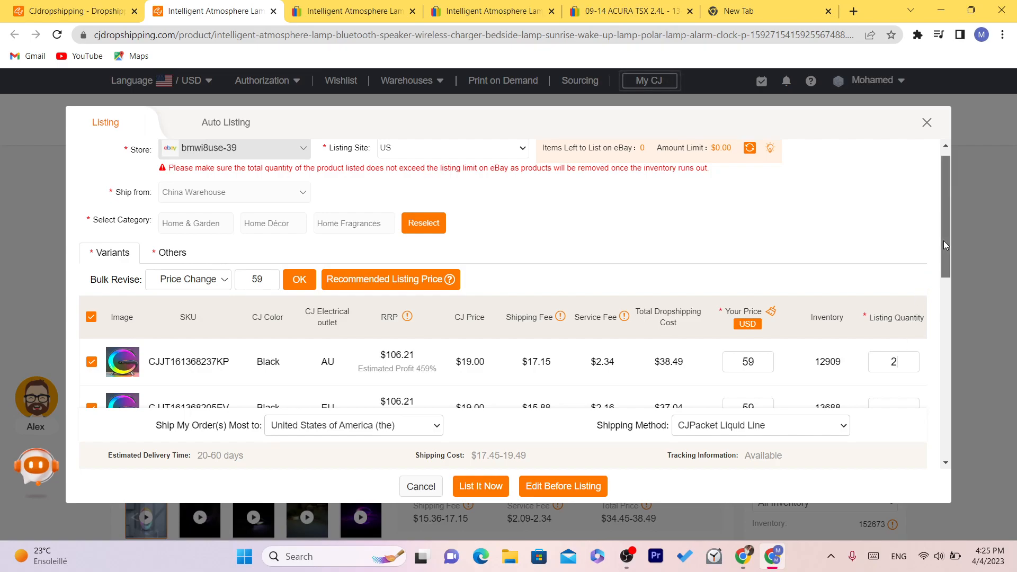
{"action": "left_click_drag", "start_coordinate": [942, 241], "coordinate": [948, 294]}
{"action": "type", "text": "2"}
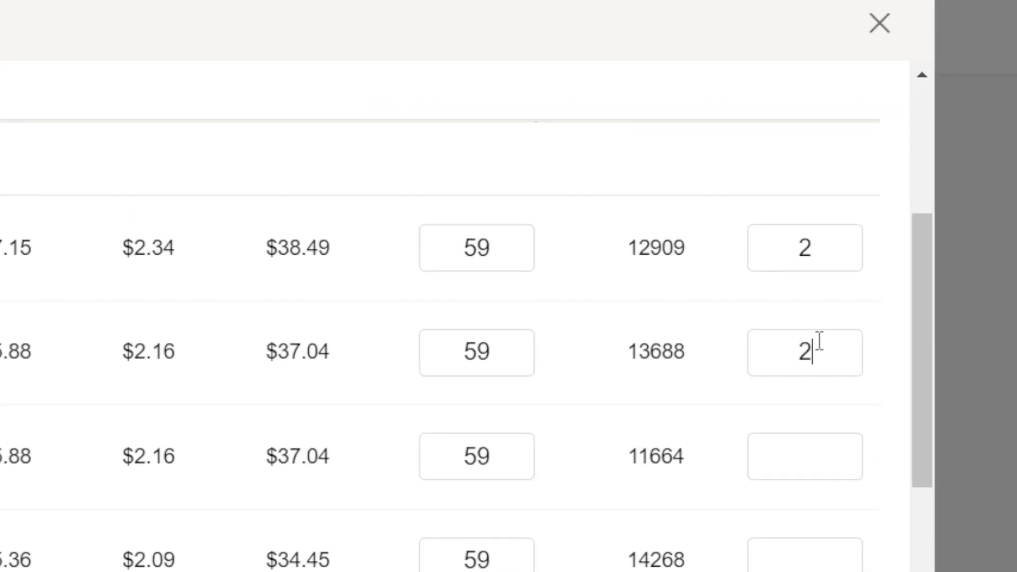
{"action": "left_click", "coordinate": [805, 475]}
{"action": "type", "text": "2"}
{"action": "left_click", "coordinate": [823, 553]}
{"action": "type", "text": "2"}
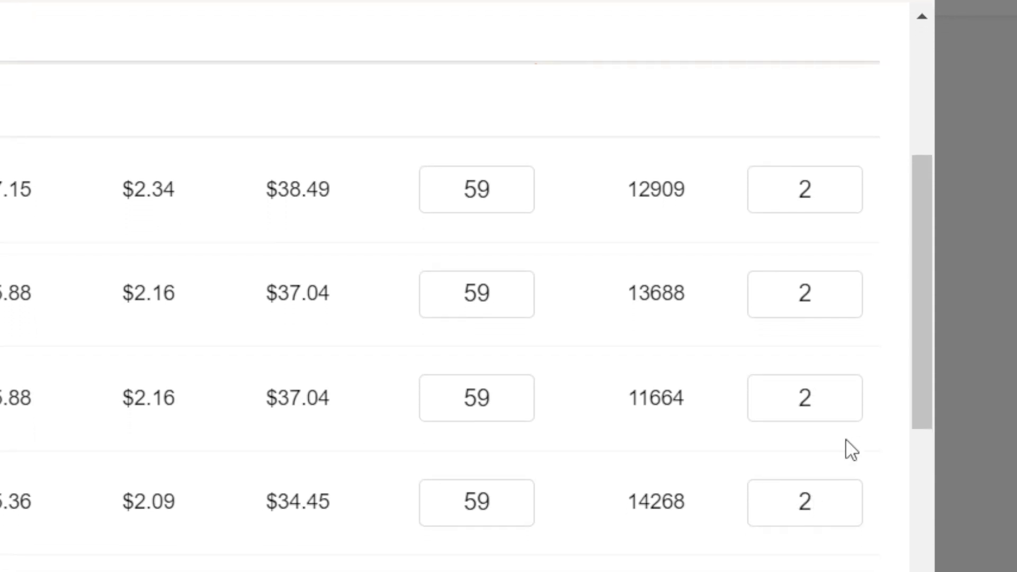
Set the listing quantity to 2 for the variants between the Black and White groups, including Light Grey USB.
{"action": "left_click_drag", "start_coordinate": [916, 271], "coordinate": [921, 434]}
{"action": "left_click", "coordinate": [801, 191]}
{"action": "type", "text": "2"}
{"action": "left_click_drag", "start_coordinate": [901, 345], "coordinate": [912, 260]}
{"action": "left_click", "coordinate": [796, 511]}
{"action": "type", "text": "2"}
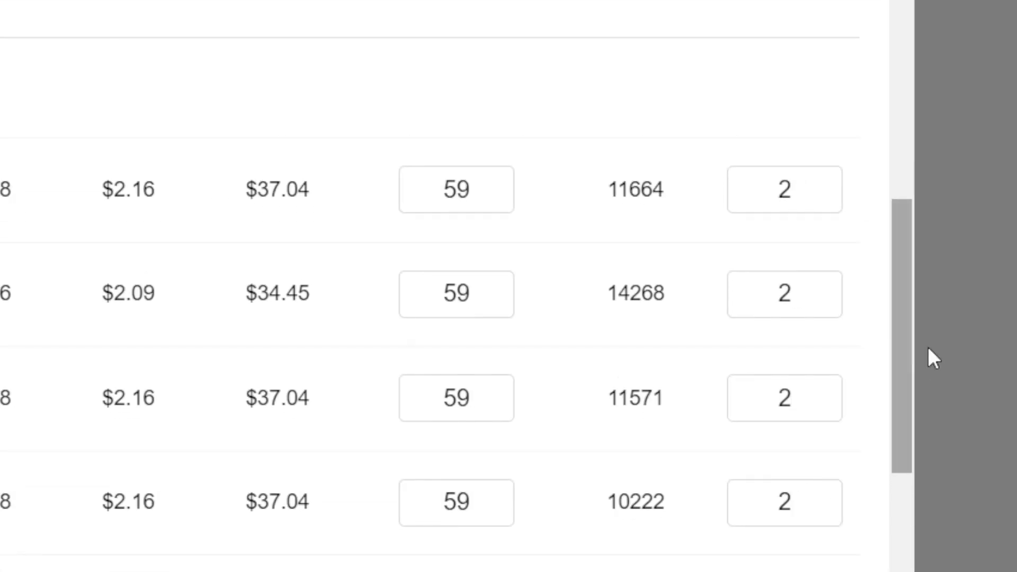
{"action": "left_click_drag", "start_coordinate": [903, 323], "coordinate": [897, 484]}
{"action": "left_click", "coordinate": [783, 254]}
{"action": "type", "text": "2"}
{"action": "left_click", "coordinate": [779, 147]}
{"action": "type", "text": "2"}
Set the listing quantity to 2 for the White AU, EU, US and USB variants.
{"action": "left_click_drag", "start_coordinate": [903, 370], "coordinate": [902, 392]}
{"action": "left_click", "coordinate": [787, 313]}
{"action": "type", "text": "2"}
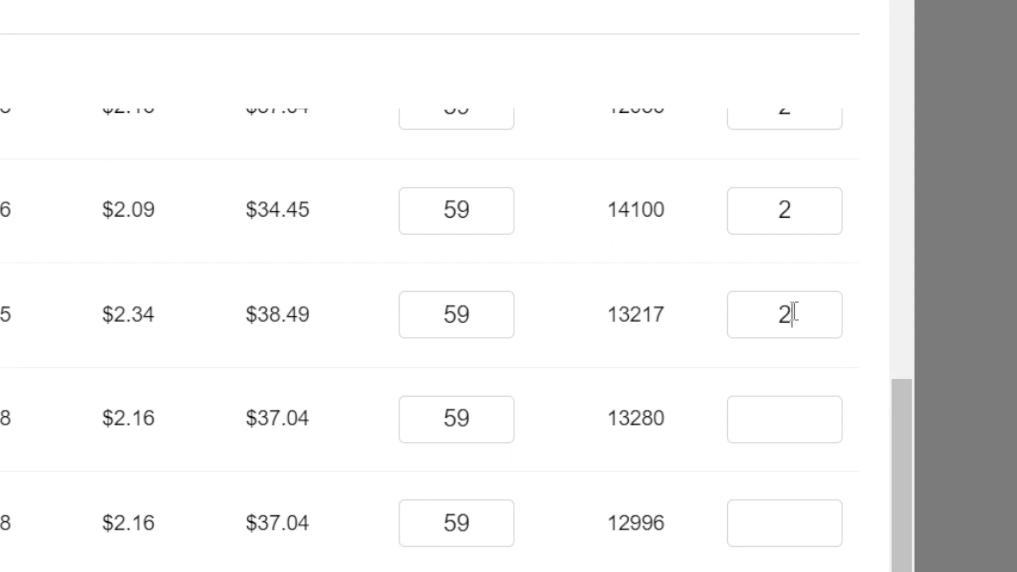
{"action": "left_click", "coordinate": [788, 406]}
{"action": "type", "text": "2"}
{"action": "scroll", "coordinate": [792, 471], "scroll_direction": "down", "scroll_amount": 1}
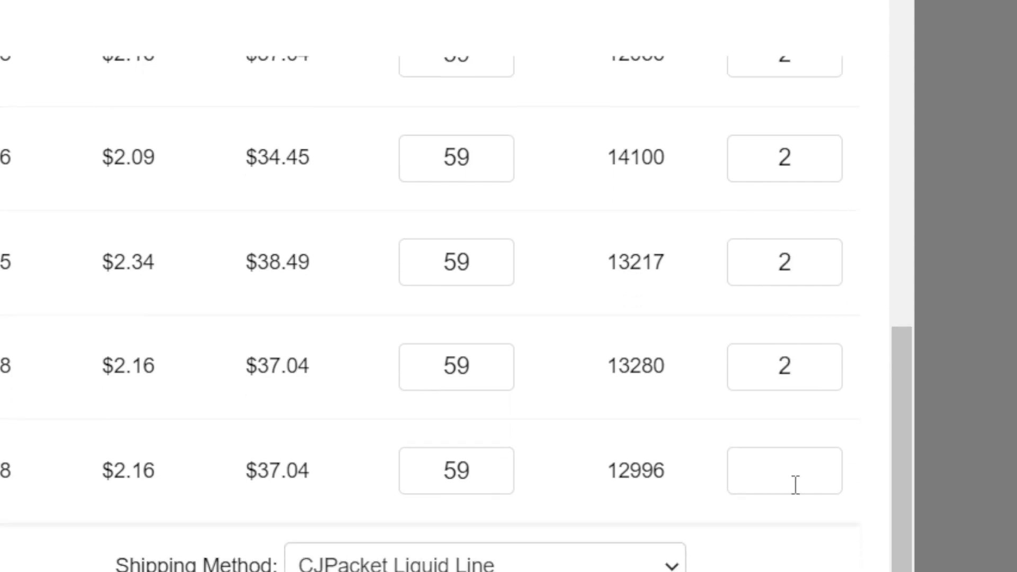
{"action": "left_click", "coordinate": [786, 459]}
{"action": "type", "text": "2"}
{"action": "left_click_drag", "start_coordinate": [909, 339], "coordinate": [903, 11]}
{"action": "left_click", "coordinate": [758, 468]}
{"action": "type", "text": "2"}
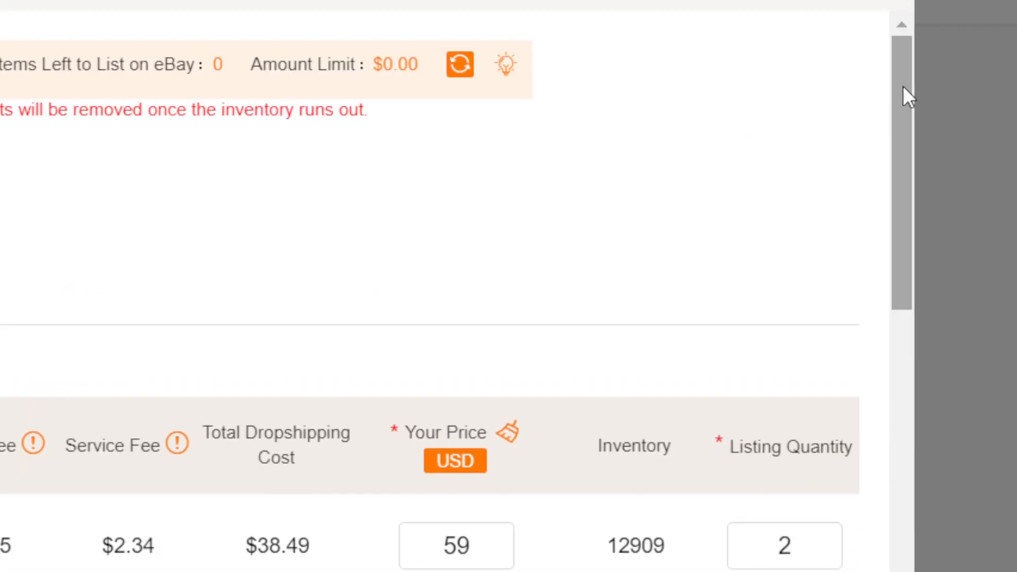
Switch to the eBay search results page and open the account's selling overview.
{"action": "left_click", "coordinate": [380, 5]}
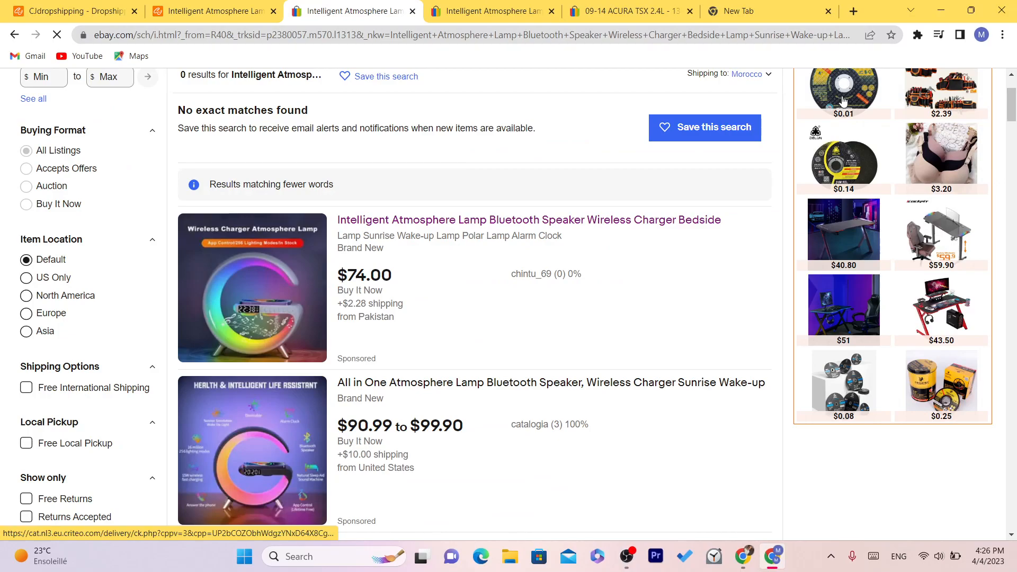
{"action": "left_click_drag", "start_coordinate": [1010, 104], "coordinate": [1009, 78]}
{"action": "mouse_move", "coordinate": [881, 79]}
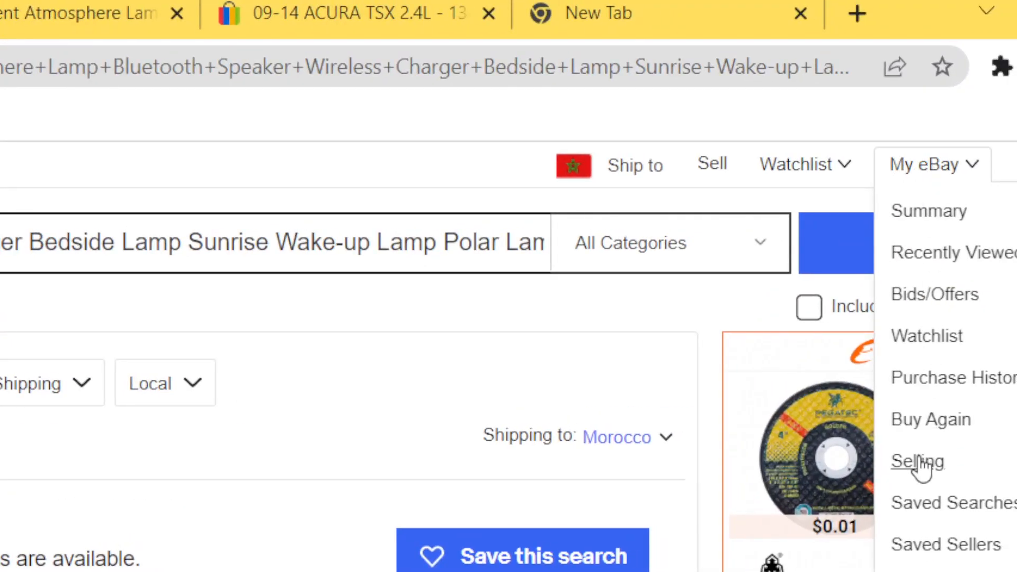
{"action": "left_click", "coordinate": [919, 462]}
{"action": "left_click", "coordinate": [86, 61]}
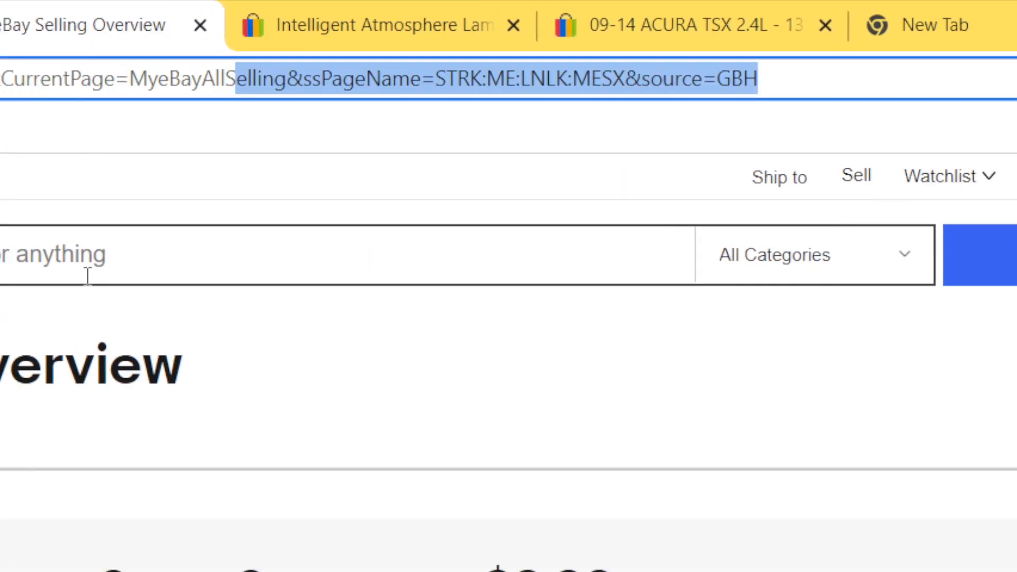
Examine the free monthly listing allowance in the eBay selling overview.
{"action": "left_click_drag", "start_coordinate": [1012, 172], "coordinate": [1015, 398]}
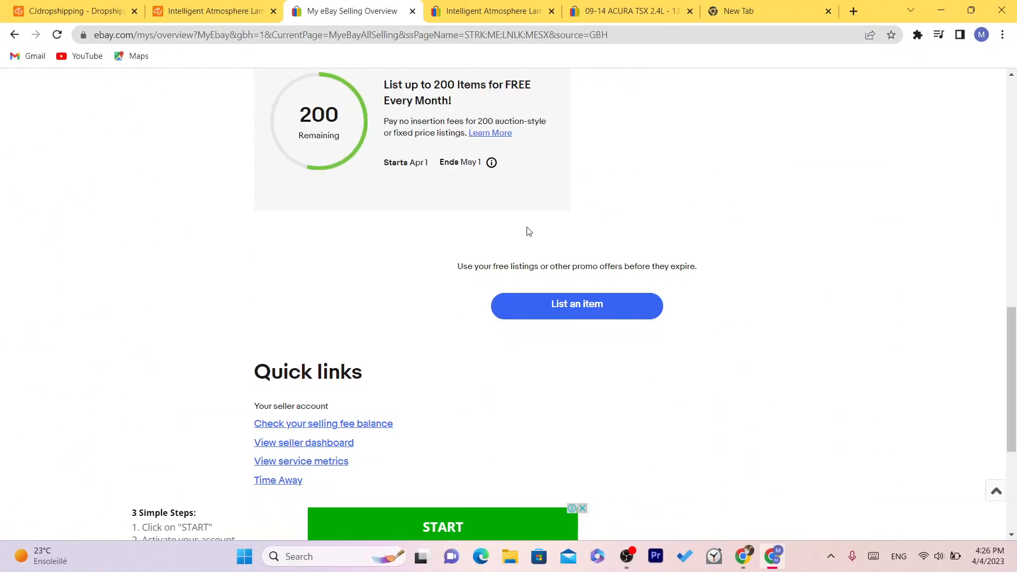
{"action": "left_click_drag", "start_coordinate": [405, 88], "coordinate": [540, 119]}
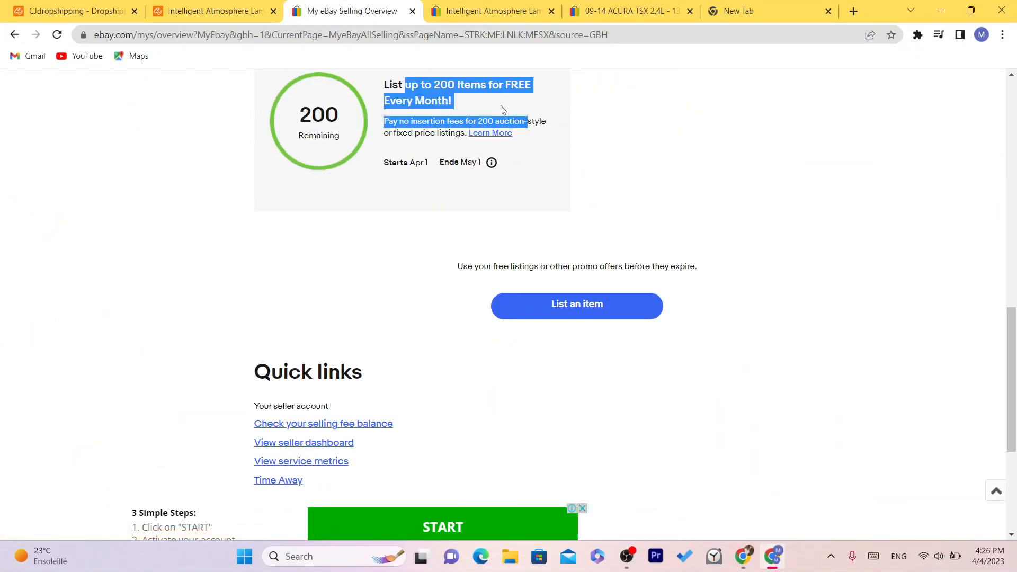
{"action": "left_click", "coordinate": [528, 113]}
{"action": "scroll", "coordinate": [409, 84], "scroll_direction": "up", "scroll_amount": 1}
{"action": "double_click", "coordinate": [412, 101]}
{"action": "triple_click", "coordinate": [461, 108]}
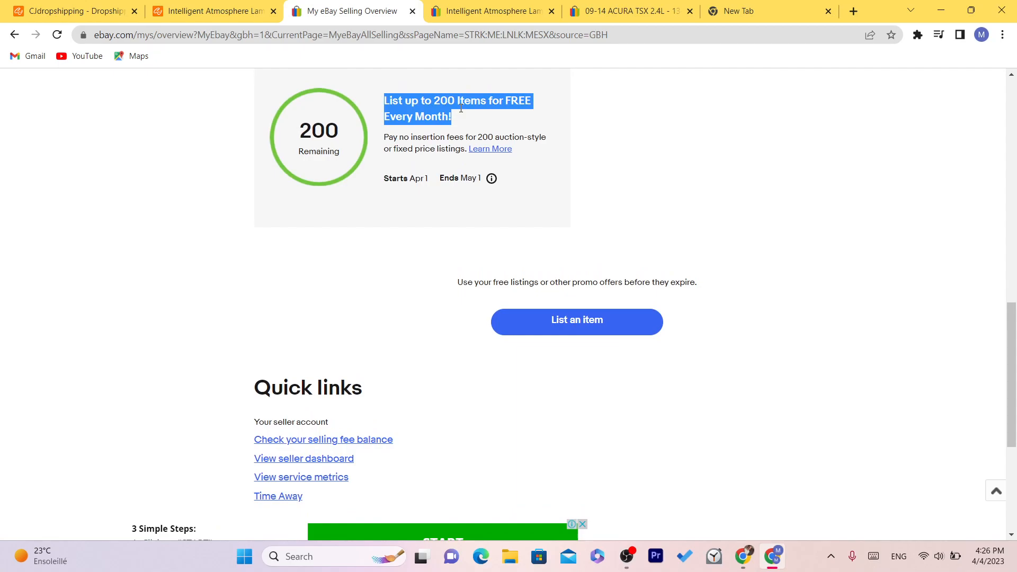
{"action": "left_click", "coordinate": [495, 121]}
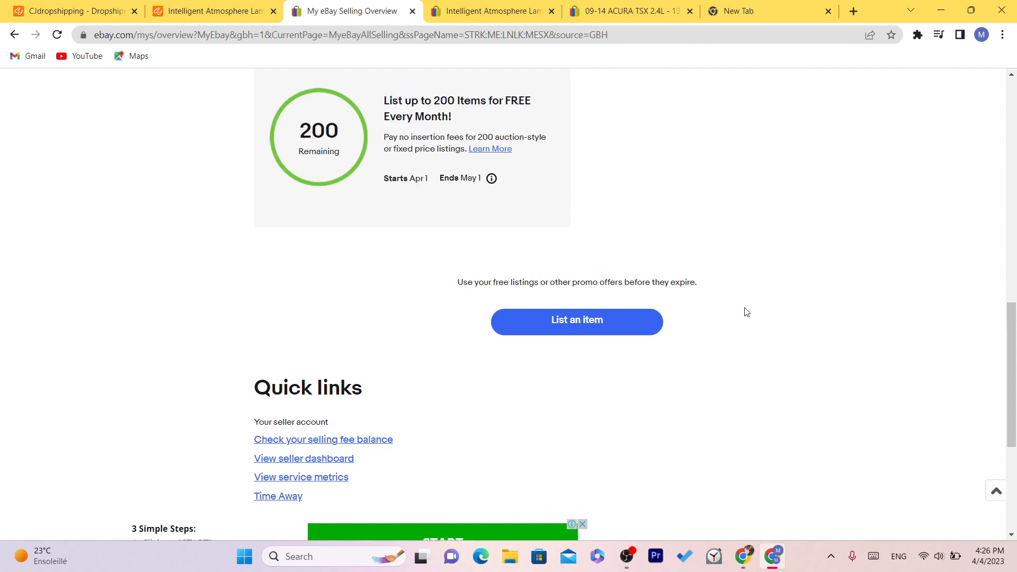
{"action": "left_click_drag", "start_coordinate": [1012, 363], "coordinate": [995, 270]}
{"action": "scroll", "coordinate": [994, 270], "scroll_direction": "up", "scroll_amount": 7}
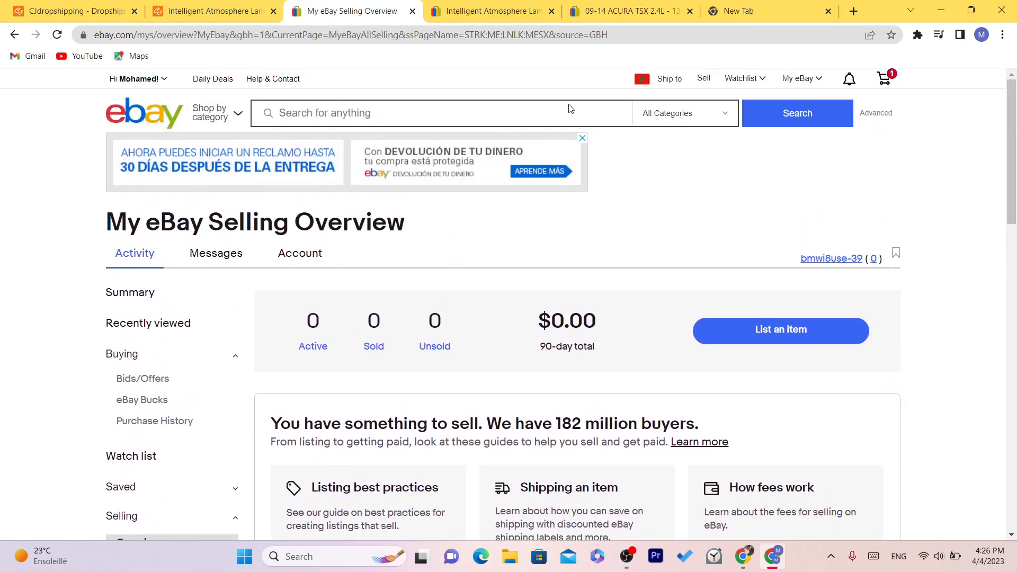
Return to the CJdropshipping listing form and set the shipping method to CJPacket Sensitive.
{"action": "left_click", "coordinate": [199, 6]}
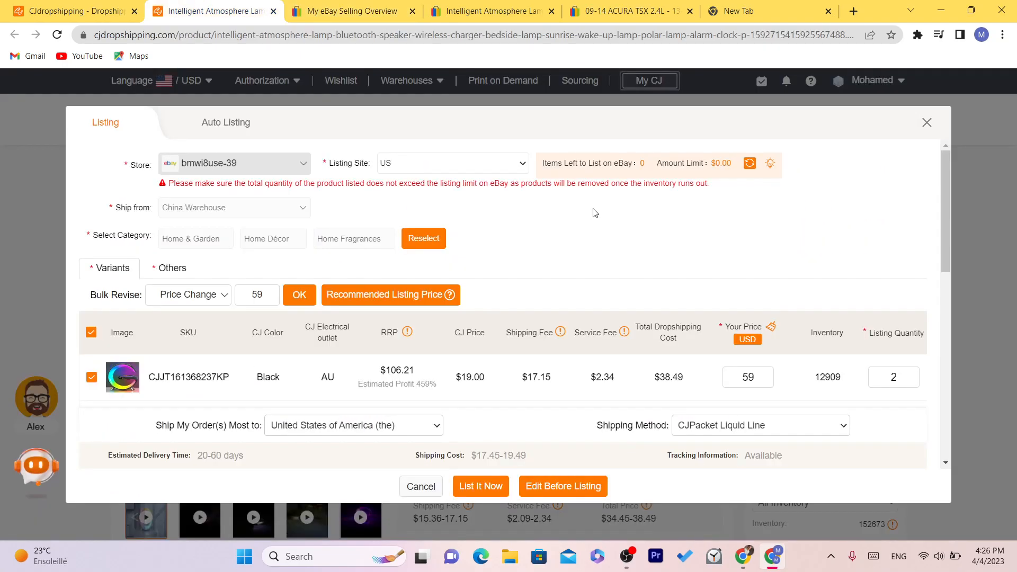
{"action": "left_click_drag", "start_coordinate": [949, 211], "coordinate": [934, 431]}
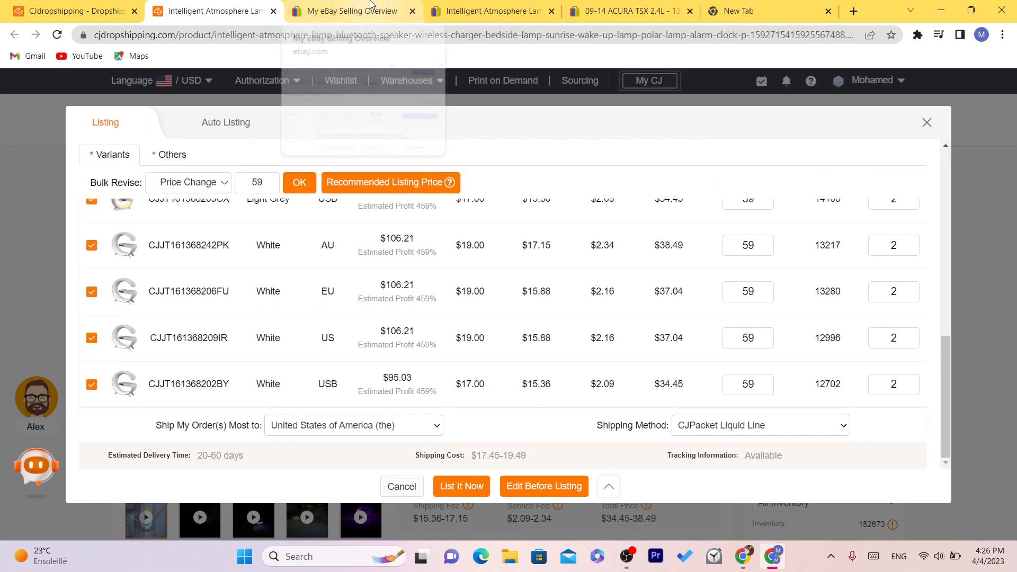
{"action": "mouse_move", "coordinate": [371, 4]}
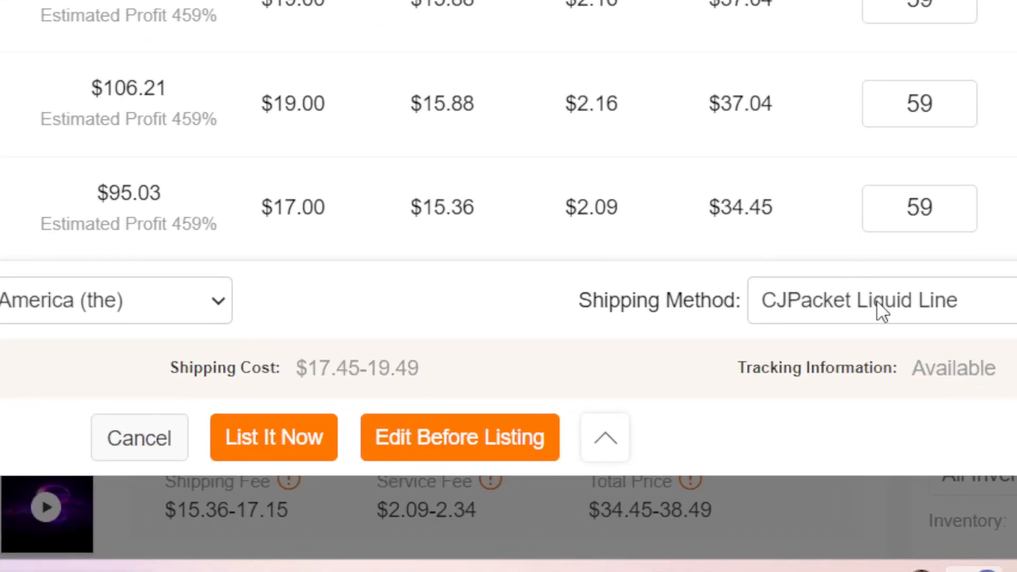
{"action": "left_click", "coordinate": [729, 425]}
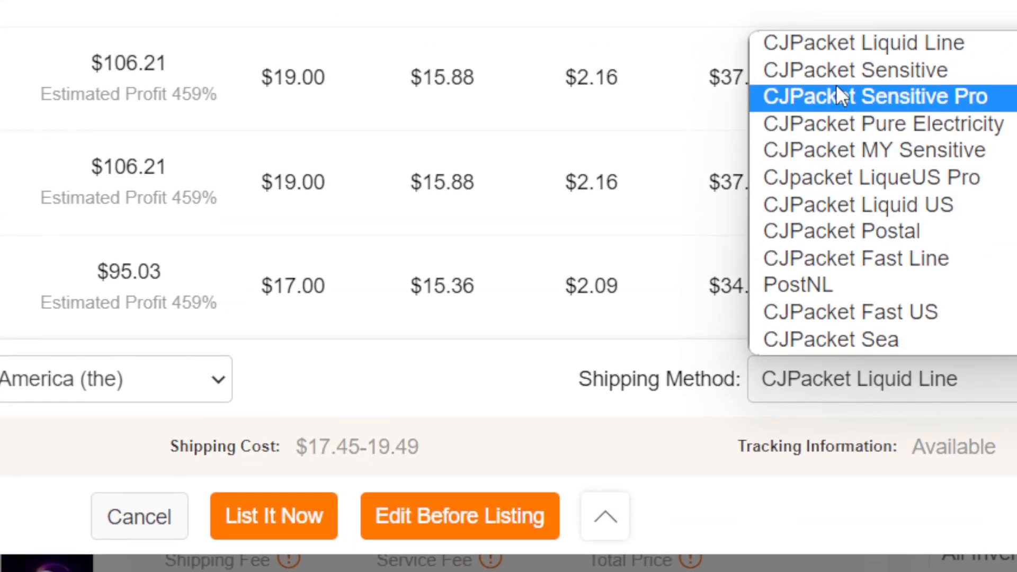
{"action": "left_click", "coordinate": [835, 85]}
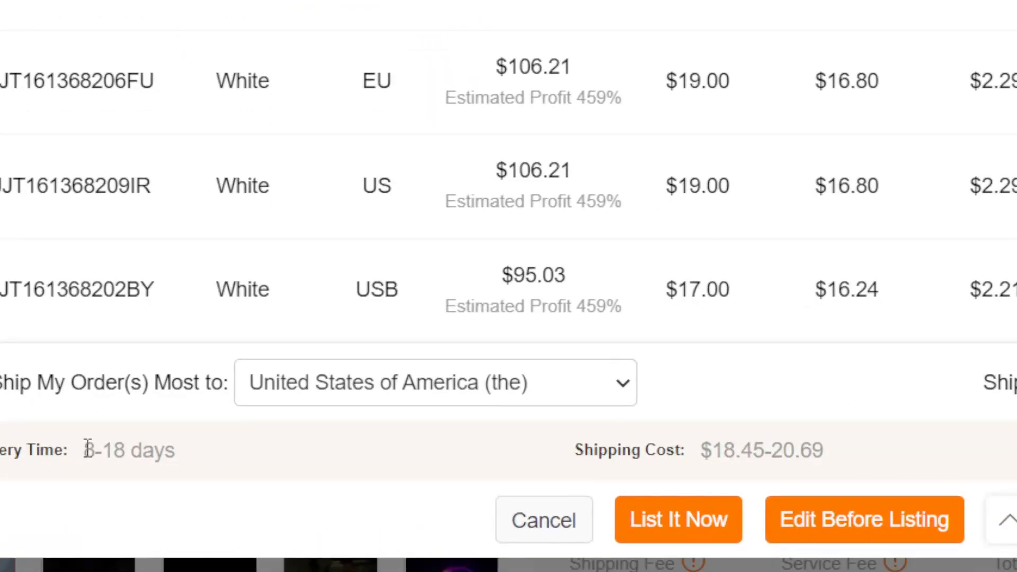
Check the estimated delivery time and shipping cost for the chosen shipping method.
{"action": "left_click_drag", "start_coordinate": [88, 449], "coordinate": [173, 449]}
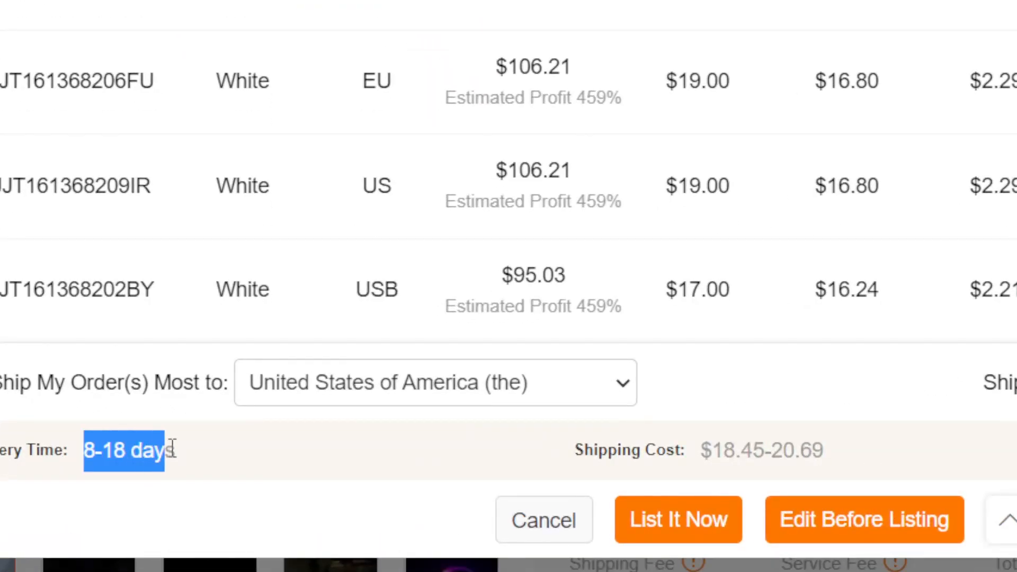
{"action": "left_click", "coordinate": [173, 448]}
{"action": "triple_click", "coordinate": [609, 456]}
{"action": "left_click", "coordinate": [609, 455]}
{"action": "triple_click", "coordinate": [290, 462]}
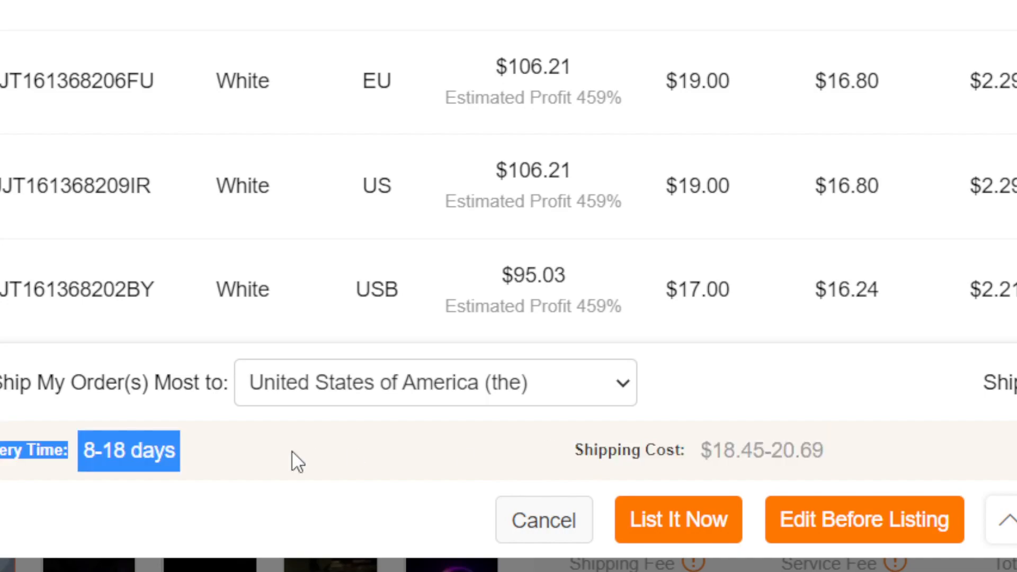
{"action": "left_click", "coordinate": [142, 453]}
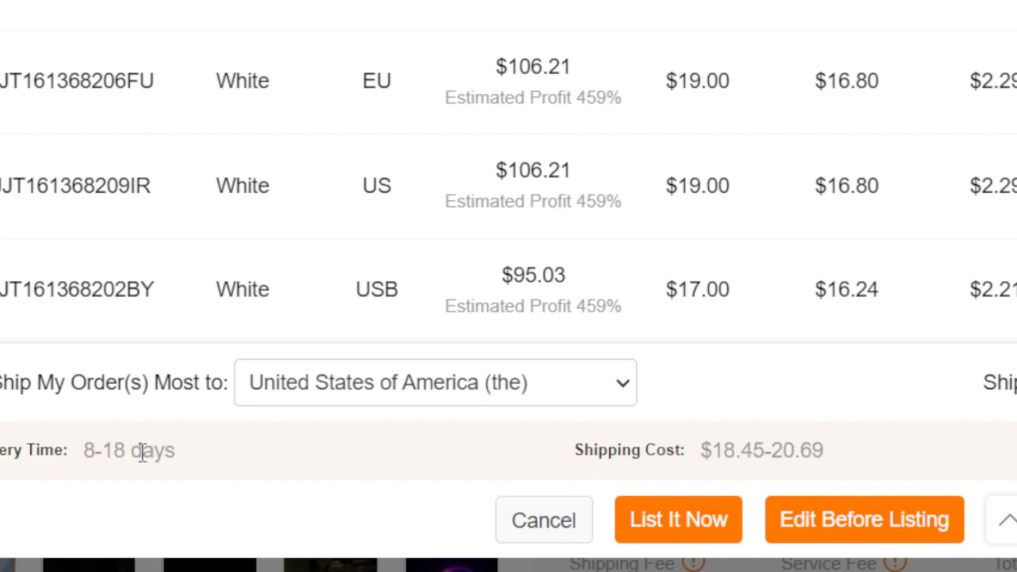
{"action": "left_click_drag", "start_coordinate": [245, 458], "coordinate": [186, 451]}
{"action": "left_click", "coordinate": [75, 453]}
{"action": "left_click", "coordinate": [185, 437]}
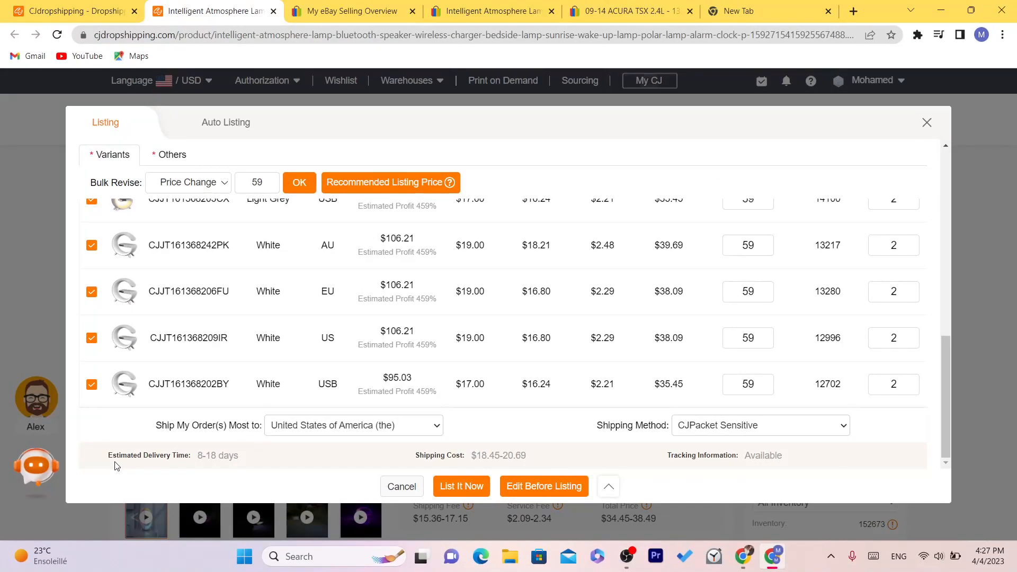
{"action": "left_click_drag", "start_coordinate": [104, 457], "coordinate": [231, 455]}
{"action": "left_click", "coordinate": [244, 456]}
{"action": "triple_click", "coordinate": [243, 456]}
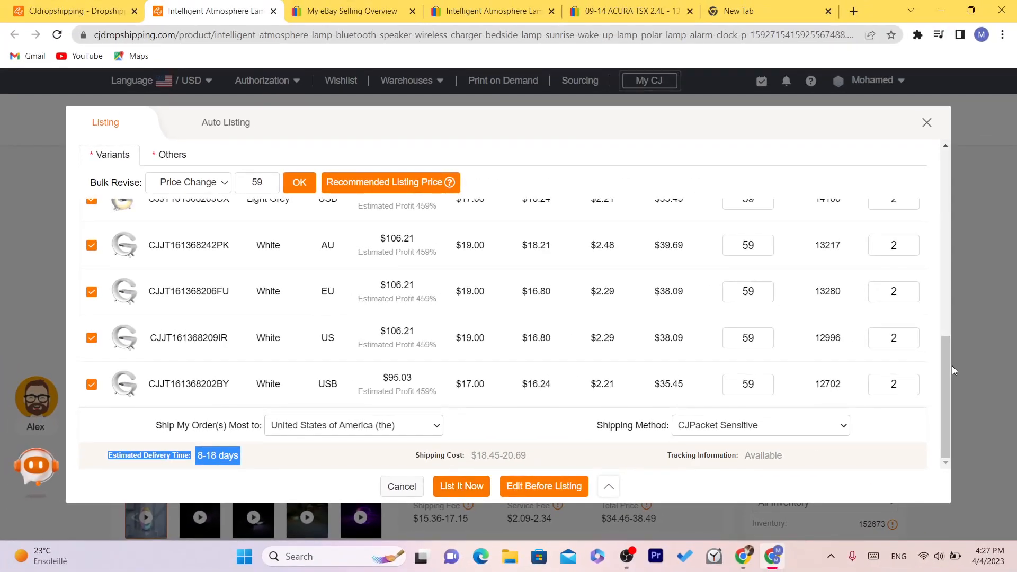
Switch back to the eBay selling overview and select the page's web address.
{"action": "left_click", "coordinate": [384, 6]}
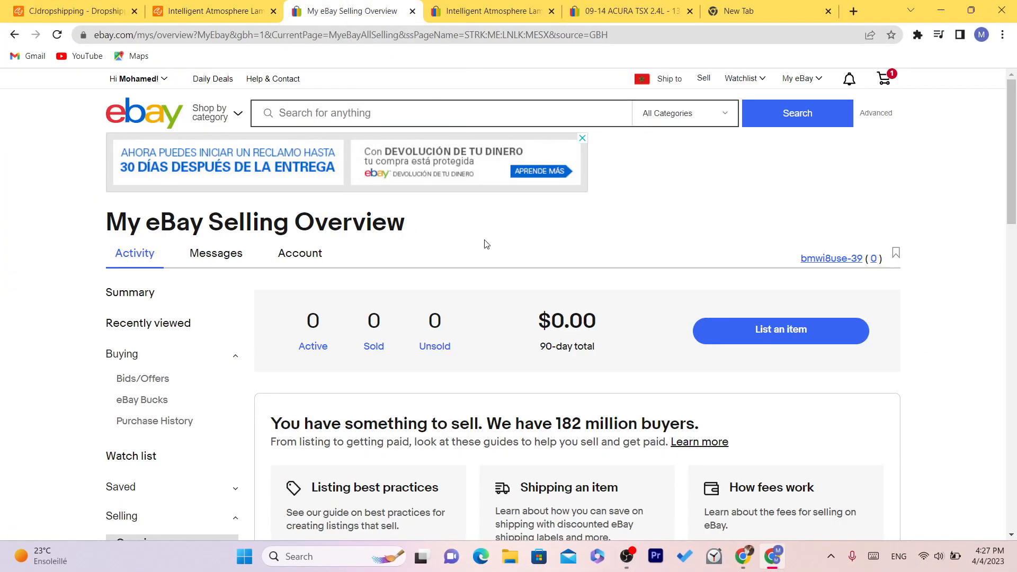
{"action": "left_click", "coordinate": [574, 36]}
{"action": "left_click", "coordinate": [703, 36]}
{"action": "left_click_drag", "start_coordinate": [1016, 201], "coordinate": [473, 68]}
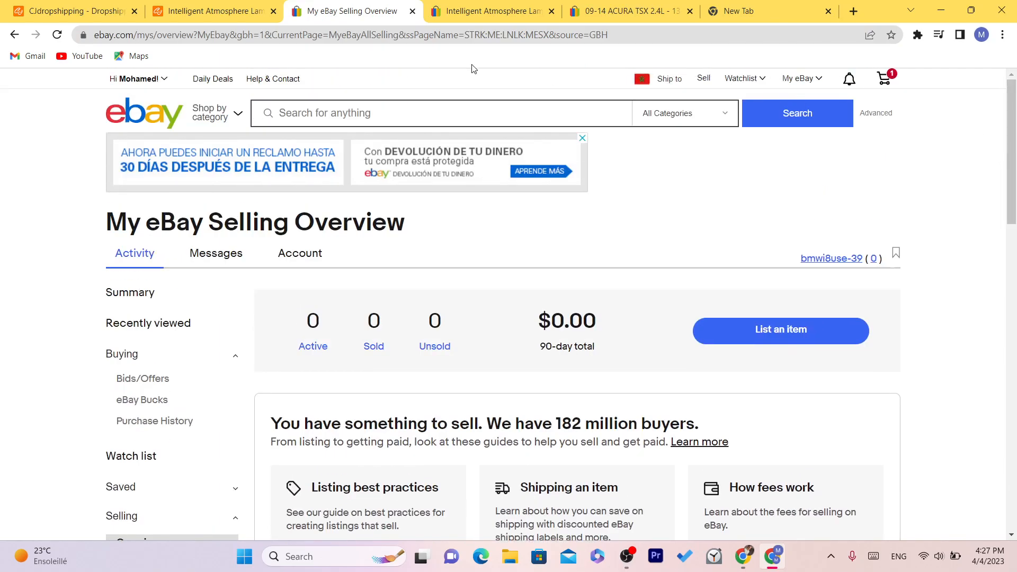
{"action": "left_click", "coordinate": [425, 34]}
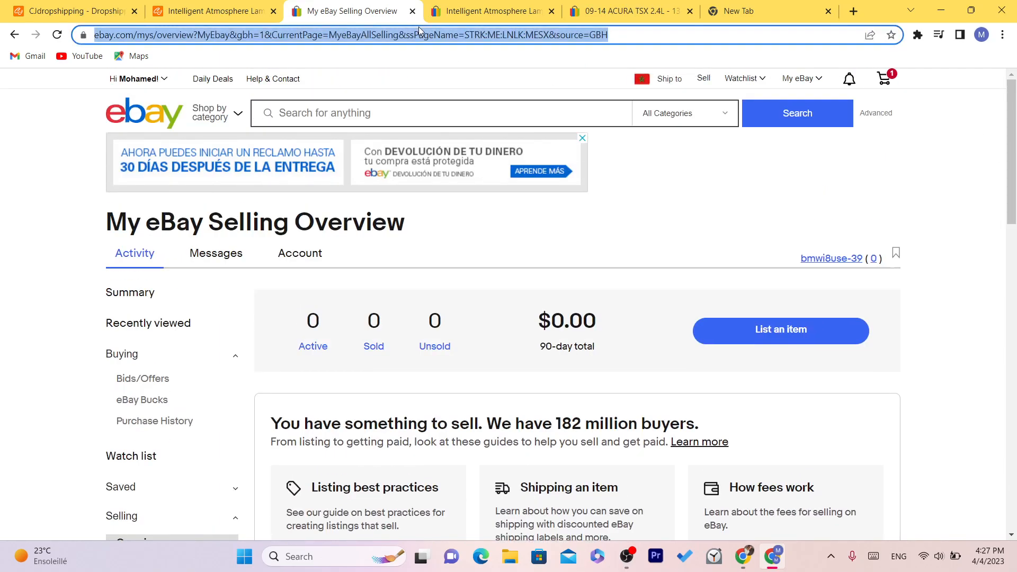